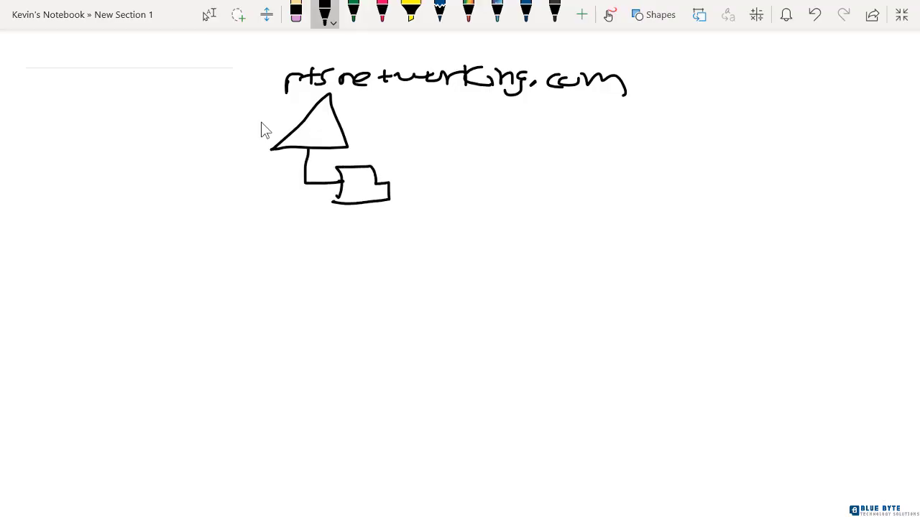
- Handwrite the label "RTS computers" beside the folder under the rtsnetworking.com triangle
mouse_move(385, 147)
left_mouse_down()
mouse_move(400, 171)
mouse_move(431, 169)
left_mouse_up()
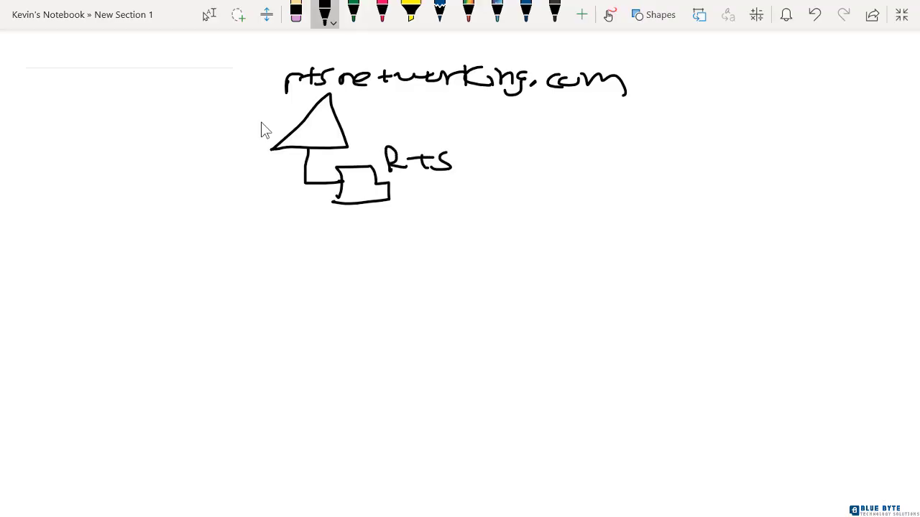
mouse_move(495, 158)
left_mouse_down()
mouse_move(551, 167)
mouse_move(651, 154)
left_mouse_up()
left_click_drag(671, 152, 636, 172)
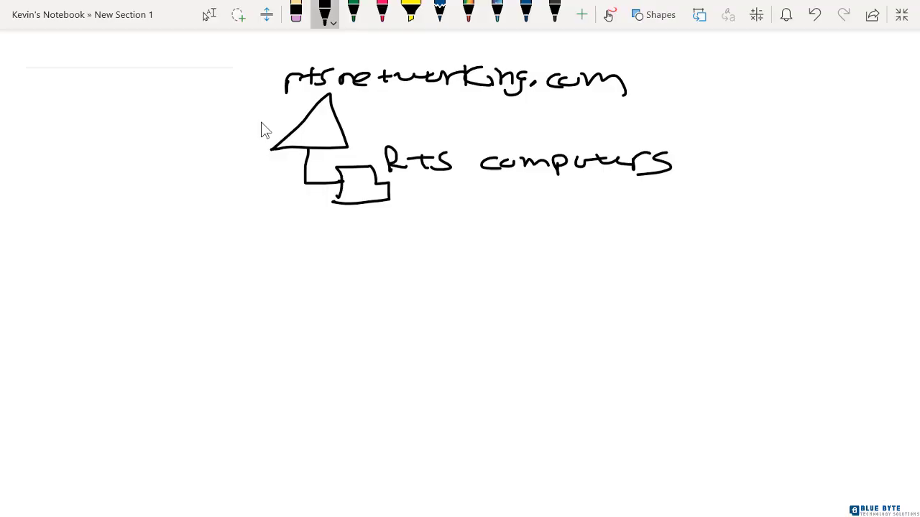
- Draw a second folder branching down from the domain triangle and label it "RTS users"
mouse_move(308, 149)
left_mouse_down()
mouse_move(316, 293)
mouse_move(363, 291)
left_mouse_up()
left_click_drag(362, 300, 367, 276)
mouse_move(365, 277)
left_mouse_down()
mouse_move(412, 305)
mouse_move(356, 306)
left_mouse_up()
mouse_move(419, 293)
left_mouse_down()
mouse_move(429, 279)
mouse_move(434, 295)
left_mouse_up()
mouse_move(441, 279)
left_mouse_down()
mouse_move(467, 277)
mouse_move(453, 293)
left_mouse_up()
left_click_drag(482, 276, 464, 294)
mouse_move(513, 280)
left_mouse_down()
mouse_move(536, 279)
mouse_move(540, 295)
left_mouse_up()
left_click_drag(549, 289, 584, 296)
mouse_move(585, 286)
left_mouse_down()
mouse_move(615, 282)
mouse_move(595, 296)
left_mouse_up()
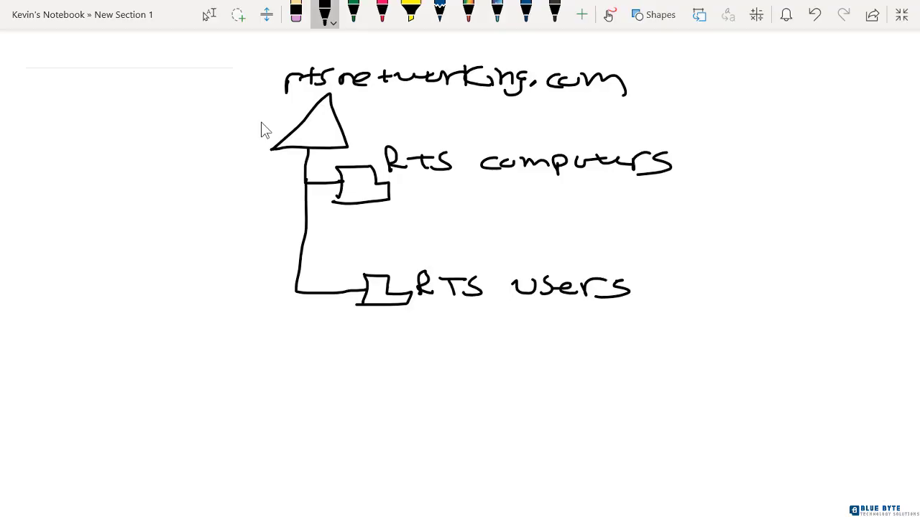
- Draw a subfolder branching from the RTS users folder and label it "sales"
mouse_move(386, 305)
left_mouse_down()
mouse_move(379, 331)
mouse_move(408, 331)
mouse_move(431, 315)
mouse_move(459, 345)
mouse_move(404, 347)
left_mouse_up()
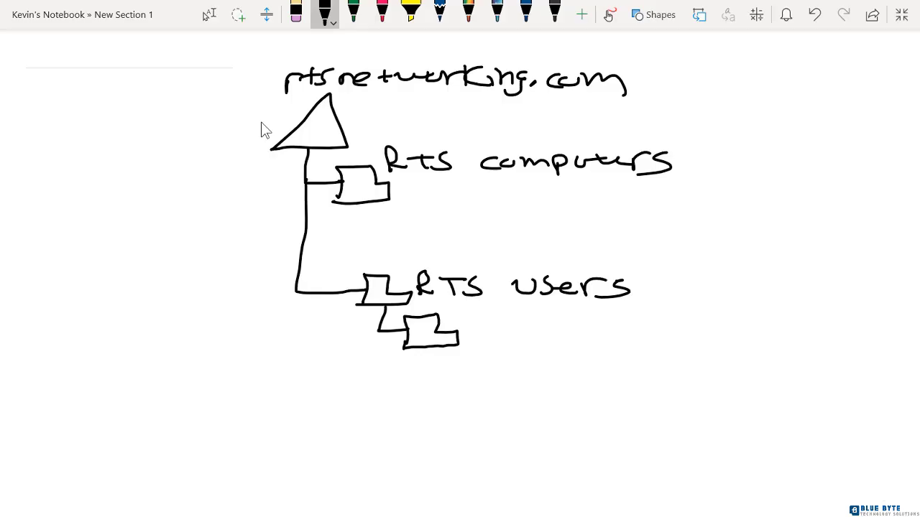
left_click_drag(474, 340, 459, 357)
left_click_drag(474, 347, 496, 355)
mouse_move(499, 348)
left_mouse_down()
mouse_move(514, 347)
mouse_move(504, 355)
left_mouse_up()
left_click_drag(533, 338, 523, 355)
- Extend the branch below the sales folder with a second subfolder labelled "marketing"
mouse_move(380, 327)
left_mouse_down()
mouse_move(406, 384)
mouse_move(435, 370)
mouse_move(454, 399)
mouse_move(409, 403)
mouse_move(535, 406)
left_mouse_up()
mouse_move(530, 390)
left_mouse_down()
mouse_move(532, 409)
mouse_move(546, 408)
left_mouse_up()
left_click_drag(550, 404, 588, 398)
left_click_drag(579, 396, 592, 411)
mouse_move(598, 401)
left_mouse_down()
mouse_move(612, 411)
mouse_move(581, 426)
left_mouse_up()
- Extend the branch below marketing with a third subfolder labelled "HR"
mouse_move(370, 377)
left_mouse_down()
mouse_move(363, 420)
mouse_move(415, 437)
mouse_move(438, 421)
mouse_move(418, 452)
left_mouse_up()
mouse_move(481, 436)
left_mouse_down()
mouse_move(483, 456)
mouse_move(500, 444)
left_mouse_up()
mouse_move(499, 435)
left_mouse_down()
mouse_move(500, 456)
mouse_move(537, 453)
left_mouse_up()
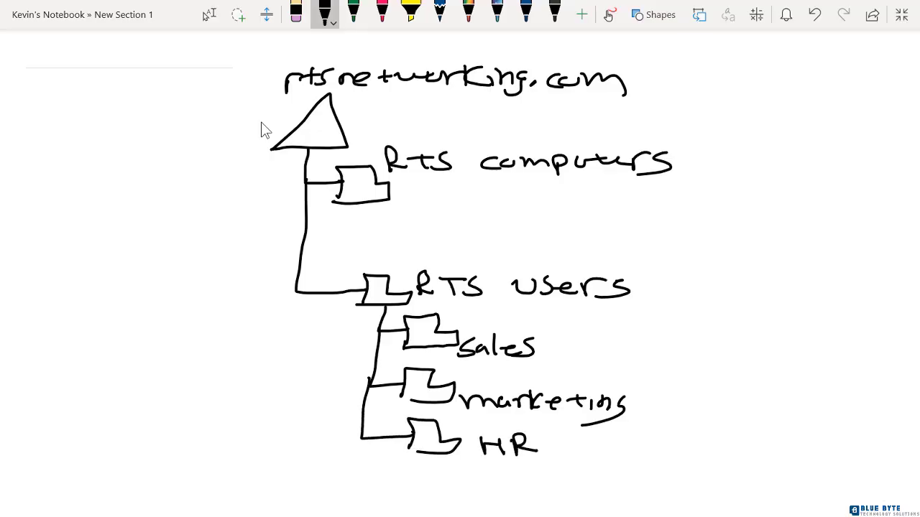
- In pink ink, write "gpo" with an arrow to the RTS users folder and trace its path into the sales, marketing and HR folders
left_click(382, 13)
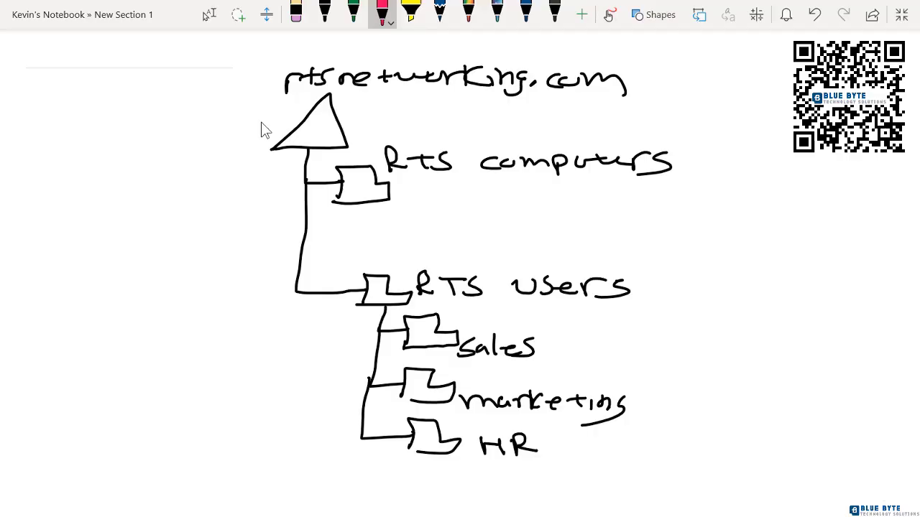
left_click_drag(516, 239, 494, 254)
mouse_move(525, 242)
left_mouse_down()
mouse_move(527, 258)
mouse_move(527, 249)
left_mouse_up()
mouse_move(544, 238)
left_mouse_down()
mouse_move(556, 242)
mouse_move(541, 237)
left_mouse_up()
mouse_move(477, 239)
left_mouse_down()
mouse_move(486, 239)
mouse_move(388, 272)
mouse_move(408, 252)
left_mouse_up()
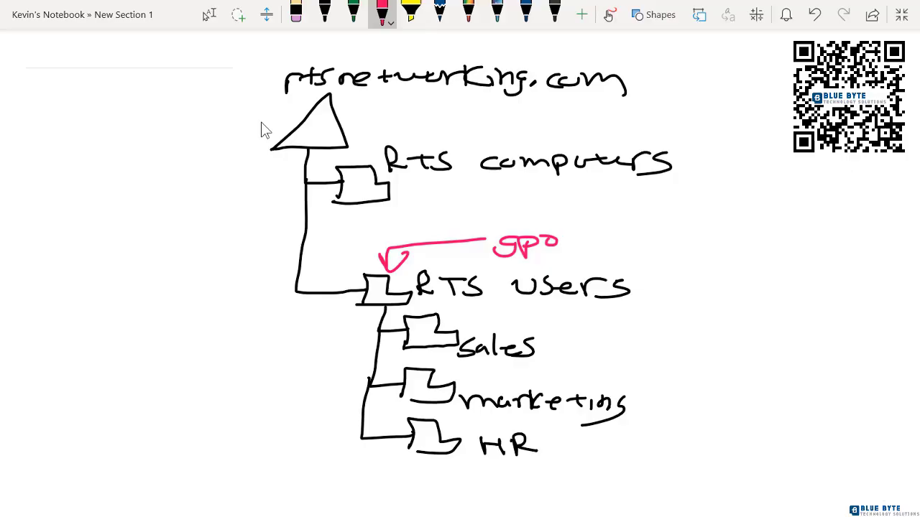
mouse_move(381, 295)
left_mouse_down()
mouse_move(402, 322)
mouse_move(373, 332)
mouse_move(404, 368)
mouse_move(375, 375)
left_mouse_up()
left_click_drag(375, 351, 391, 433)
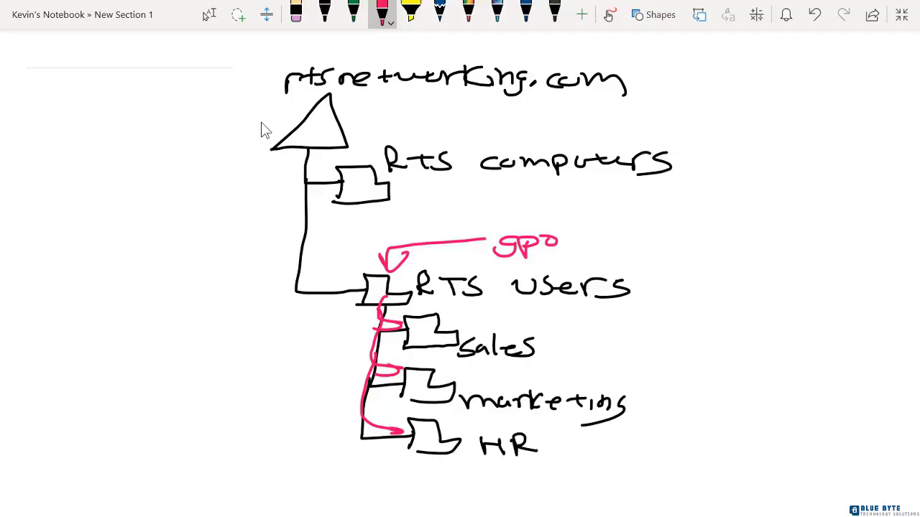
- Draw three separate pink folders beside the user subfolders, each with its own arrow pointing at it
mouse_move(285, 335)
left_mouse_down()
mouse_move(289, 309)
mouse_move(286, 337)
left_mouse_up()
mouse_move(279, 379)
left_mouse_down()
mouse_move(309, 380)
mouse_move(279, 381)
left_mouse_up()
mouse_move(280, 422)
left_mouse_down()
mouse_move(308, 408)
mouse_move(273, 423)
left_mouse_up()
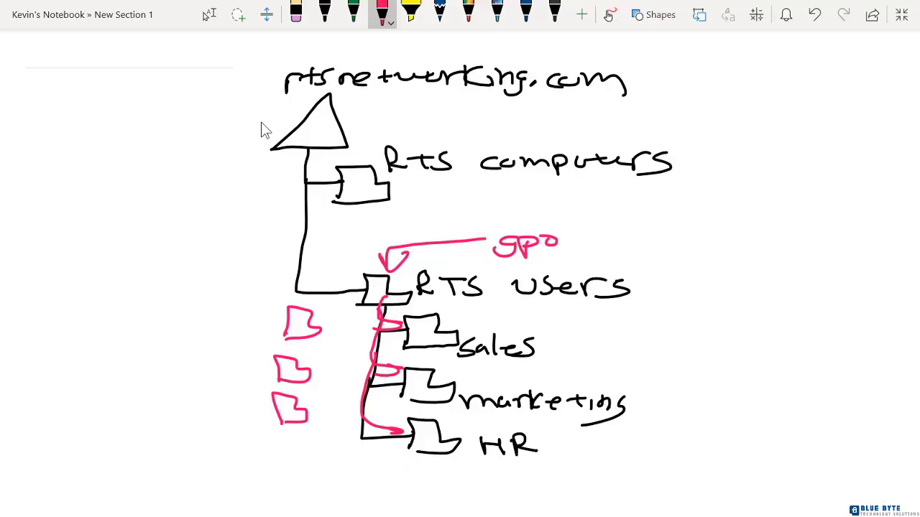
left_click_drag(236, 325, 274, 322)
left_click_drag(254, 313, 256, 334)
mouse_move(229, 369)
left_mouse_down()
mouse_move(257, 368)
mouse_move(246, 374)
mouse_move(255, 414)
left_mouse_up()
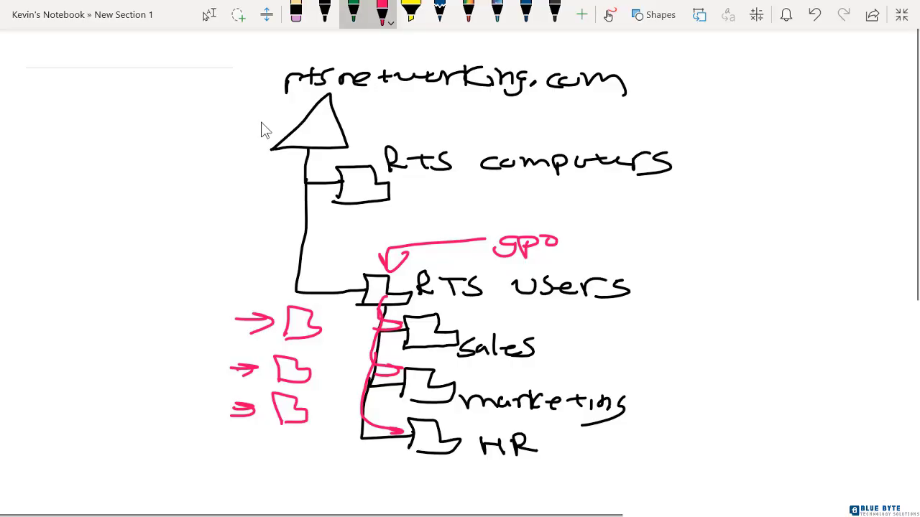
- In green ink, draw a folder in the empty area beside the domain tree and label it "Finance Data"
left_click(353, 10)
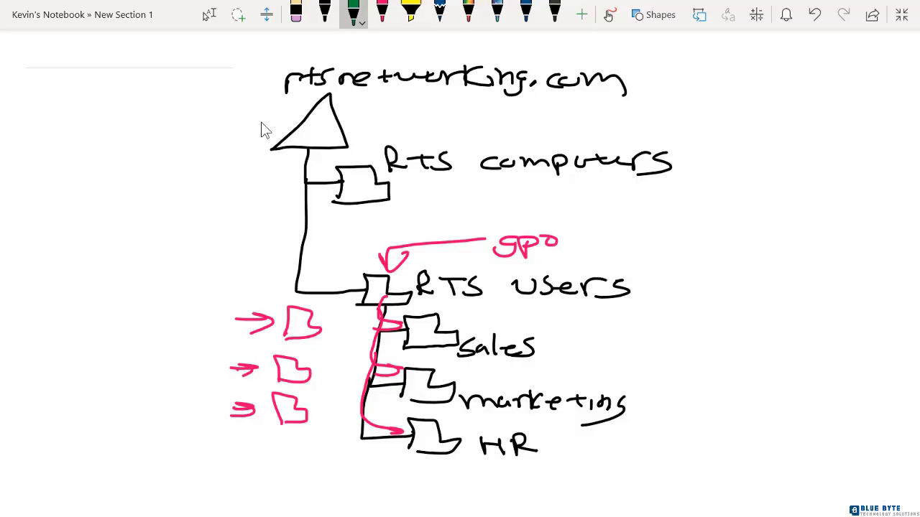
mouse_move(28, 109)
left_mouse_down()
mouse_move(60, 119)
mouse_move(103, 113)
mouse_move(108, 130)
left_mouse_up()
mouse_move(35, 172)
left_mouse_down()
mouse_move(69, 144)
mouse_move(89, 160)
mouse_move(36, 174)
mouse_move(35, 150)
left_mouse_up()
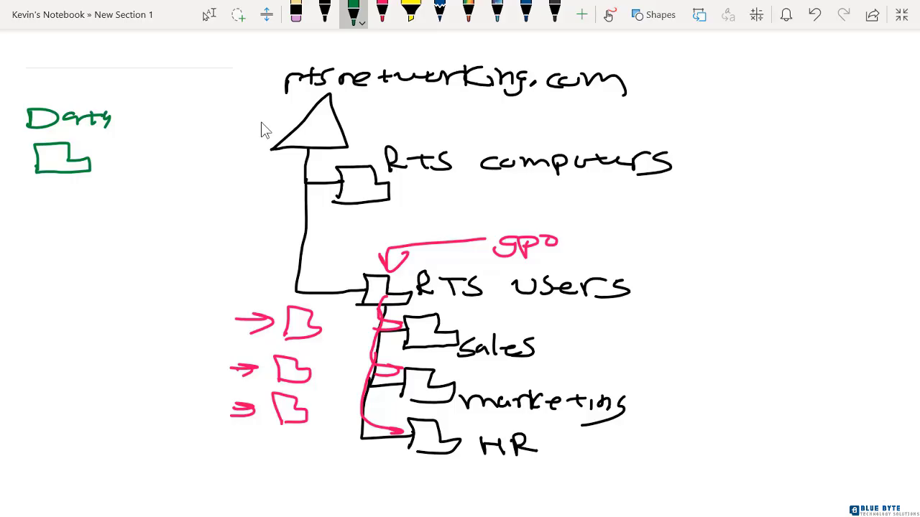
mouse_move(34, 81)
left_mouse_down()
mouse_move(27, 100)
mouse_move(54, 89)
left_mouse_up()
left_click_drag(23, 93, 50, 92)
mouse_move(59, 94)
left_mouse_down()
mouse_move(87, 92)
mouse_move(91, 101)
left_mouse_up()
mouse_move(106, 93)
left_mouse_down()
mouse_move(109, 102)
mouse_move(148, 105)
left_mouse_up()
left_click_drag(156, 98, 186, 105)
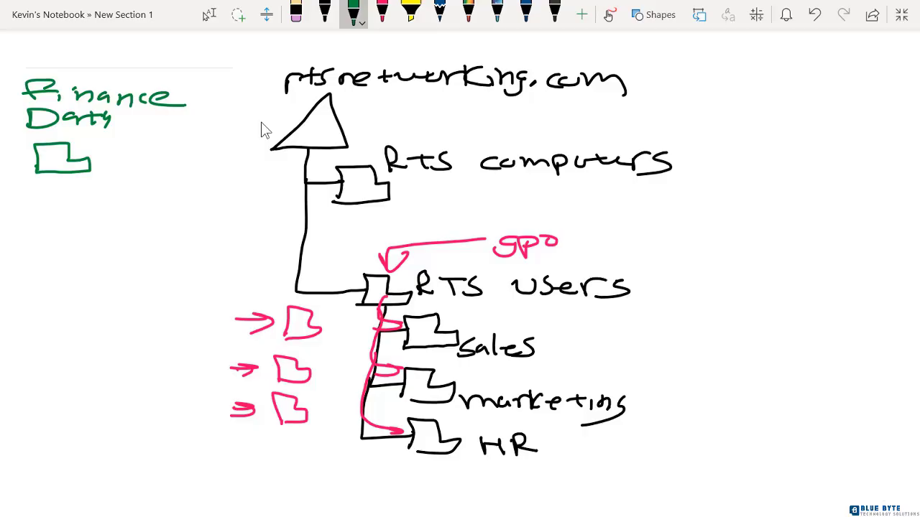
- Draw two green subfolders under the Finance Data folder, labelled "Jan" and "Feb"
mouse_move(70, 173)
left_mouse_down()
mouse_move(58, 193)
mouse_move(80, 195)
left_mouse_up()
mouse_move(85, 206)
left_mouse_down()
mouse_move(102, 195)
mouse_move(83, 210)
mouse_move(175, 223)
left_mouse_up()
mouse_move(55, 190)
left_mouse_down()
mouse_move(54, 213)
mouse_move(77, 239)
mouse_move(115, 237)
mouse_move(115, 248)
left_mouse_up()
mouse_move(131, 237)
left_mouse_down()
mouse_move(132, 257)
mouse_move(157, 237)
left_mouse_up()
mouse_move(132, 247)
left_mouse_down()
mouse_move(158, 246)
mouse_move(153, 253)
left_mouse_up()
left_click_drag(166, 236, 169, 251)
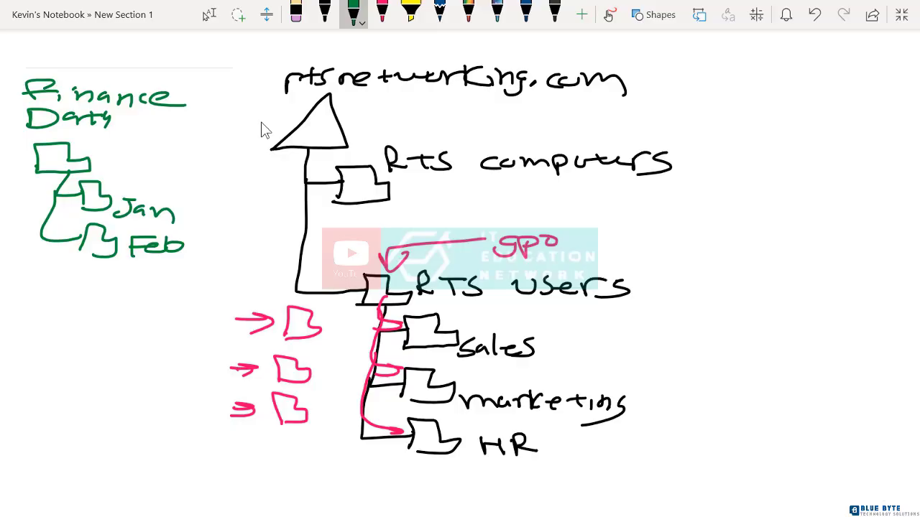
- Annotate the Finance Data folder with "permissions" and underline the word "gpo" in green
left_click_drag(79, 147, 121, 144)
left_click_drag(122, 142, 144, 144)
mouse_move(141, 145)
left_mouse_down()
mouse_move(153, 137)
mouse_move(235, 141)
left_mouse_up()
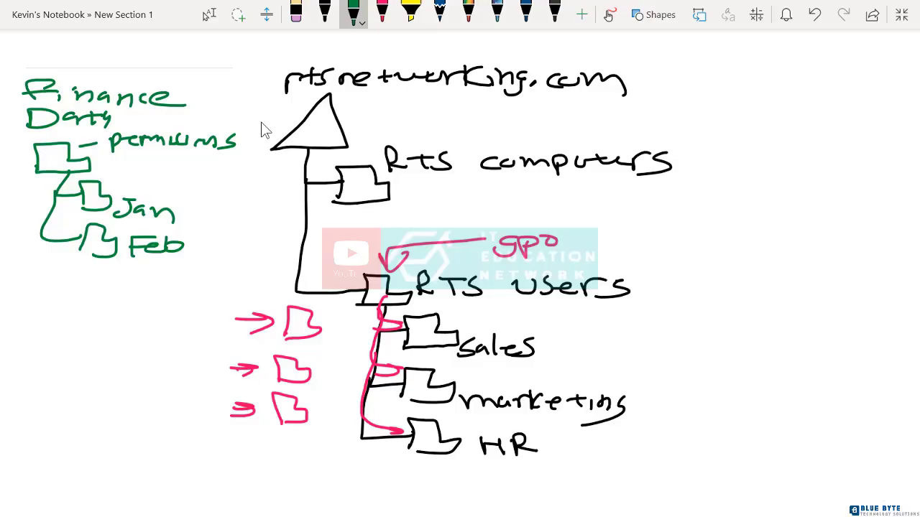
left_click_drag(495, 258, 565, 253)
- Handwrite "workstations" in green in the blank area beyond the RTS computers label
left_click_drag(691, 103, 690, 119)
mouse_move(681, 100)
left_mouse_down()
mouse_move(705, 108)
mouse_move(687, 117)
left_mouse_up()
mouse_move(708, 108)
left_mouse_down()
mouse_move(685, 126)
mouse_move(745, 118)
mouse_move(772, 127)
left_mouse_up()
mouse_move(775, 122)
left_mouse_down()
mouse_move(794, 120)
mouse_move(784, 130)
left_mouse_up()
left_click_drag(789, 122, 800, 119)
mouse_move(807, 122)
left_mouse_down()
mouse_move(825, 123)
mouse_move(826, 113)
left_mouse_up()
left_click_drag(829, 122, 867, 119)
left_click_drag(884, 114, 864, 128)
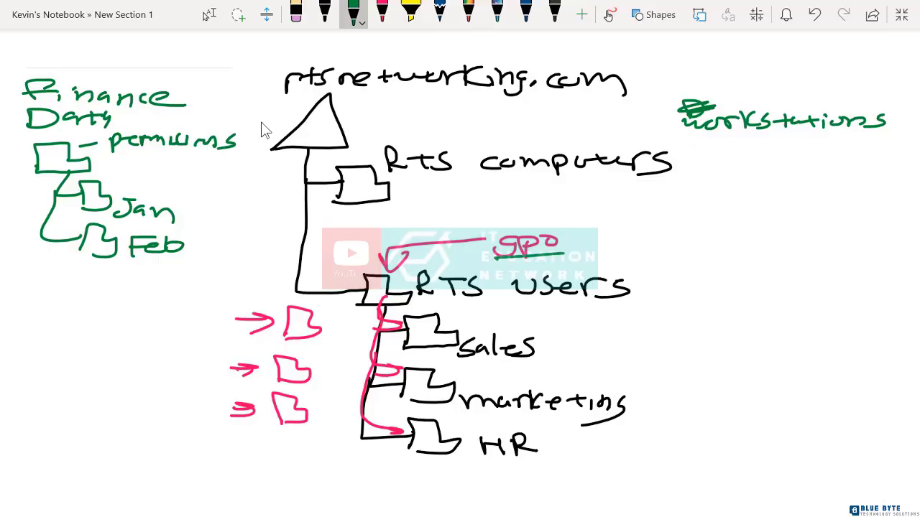
- Handwrite "laptops" in green directly below the word "workstations"
left_click_drag(684, 140, 710, 154)
mouse_move(702, 146)
left_mouse_down()
mouse_move(733, 156)
mouse_move(753, 148)
left_mouse_up()
left_click_drag(742, 140, 743, 156)
left_click_drag(750, 146, 766, 162)
left_click_drag(766, 147, 789, 153)
left_click_drag(797, 138, 786, 154)
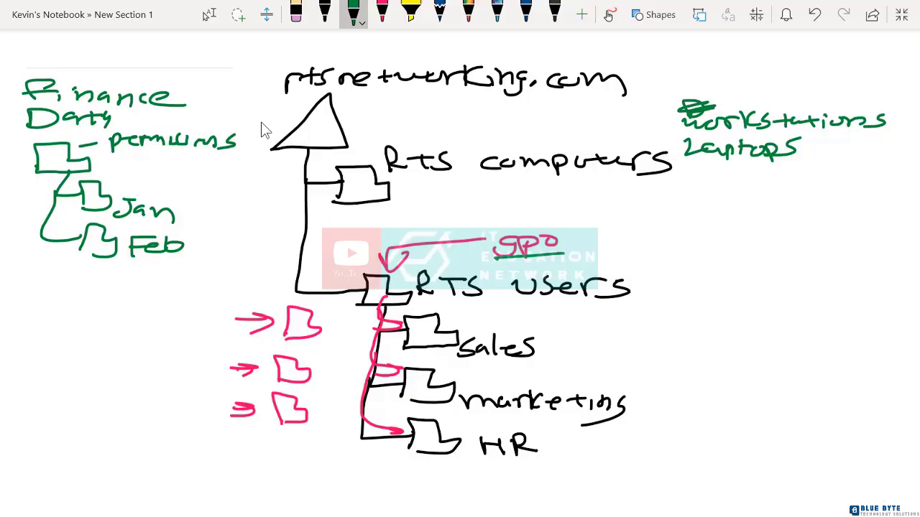
- Draw two green subfolders under the RTS computers folder, labelled "workstations" and "laptops"
mouse_move(373, 199)
left_mouse_down()
mouse_move(385, 212)
mouse_move(403, 202)
mouse_move(417, 217)
mouse_move(388, 217)
mouse_move(513, 195)
mouse_move(605, 200)
mouse_move(611, 209)
left_mouse_up()
left_click_drag(611, 208, 627, 193)
left_click_drag(627, 193, 618, 215)
mouse_move(368, 210)
left_mouse_down()
mouse_move(368, 232)
mouse_move(404, 230)
mouse_move(389, 240)
mouse_move(521, 227)
left_mouse_up()
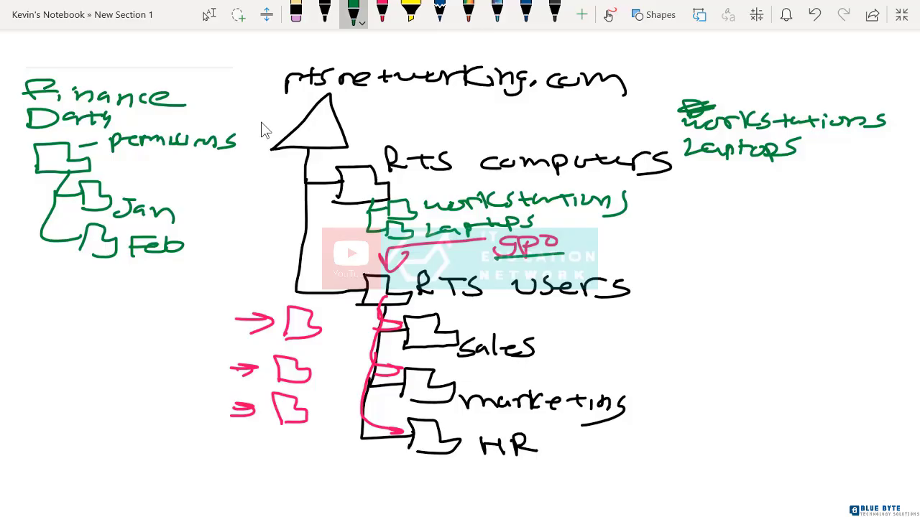
left_click_drag(540, 225, 572, 221)
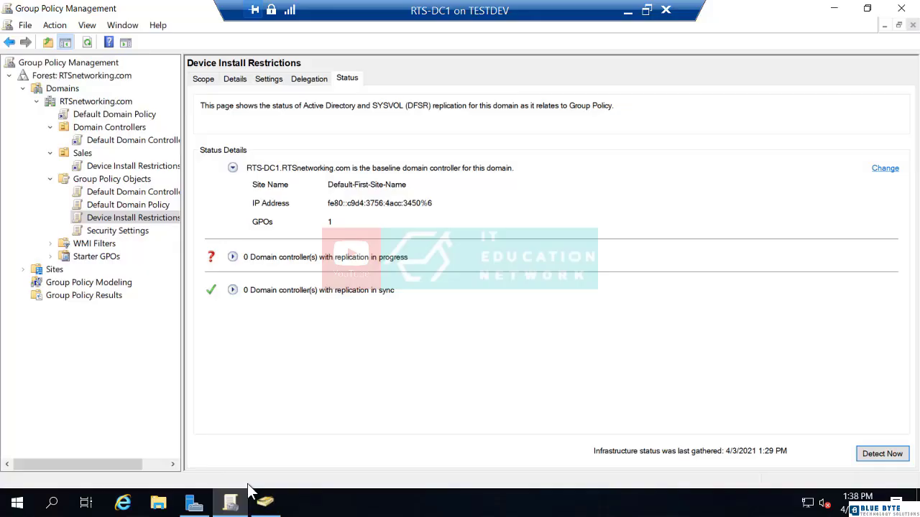
- In Group Policy Management, collapse the Group Policy Objects, Sales and Domain Controllers nodes of the domain
left_click(50, 178)
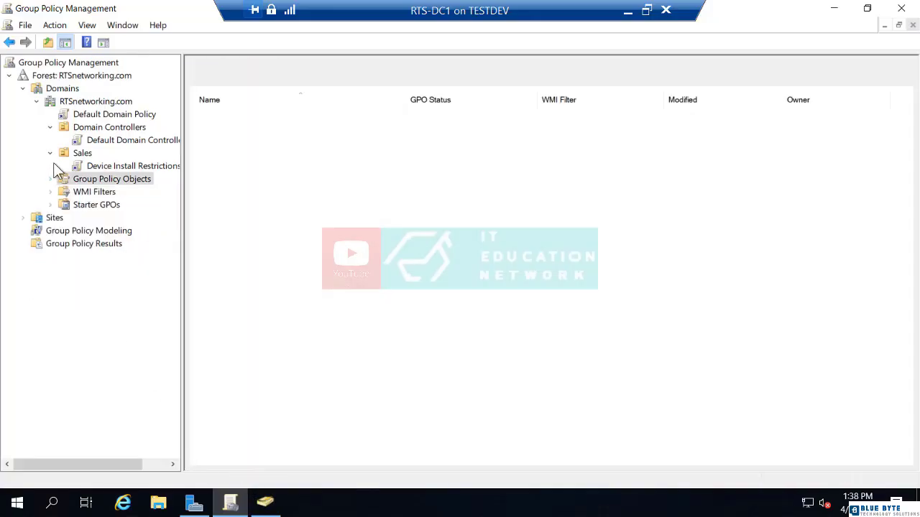
left_click(53, 154)
left_click(50, 127)
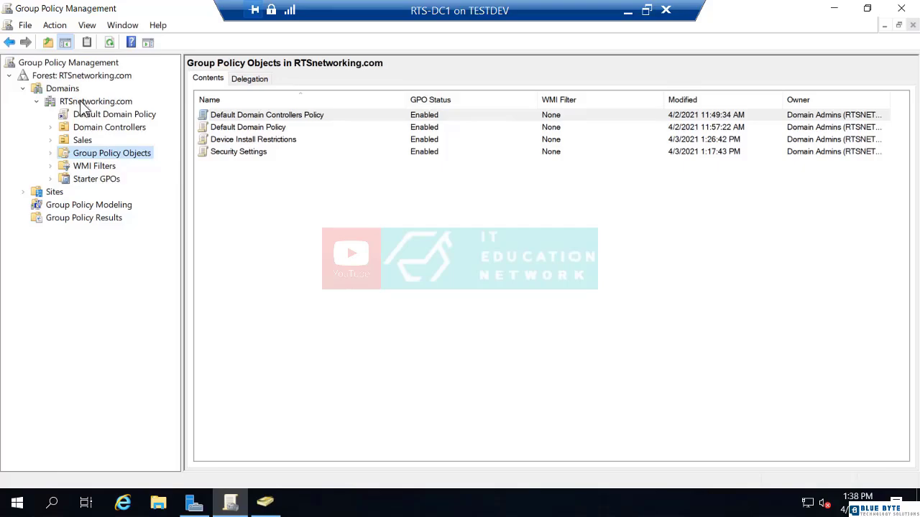
- Create a new organizational unit named RTS COMPUTERS in the RTSnetworking.com domain
right_click(108, 102)
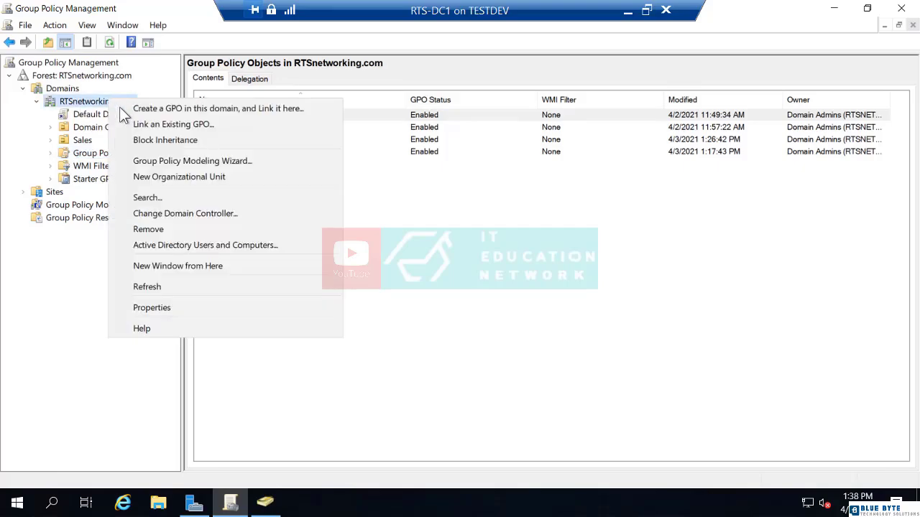
left_click(144, 180)
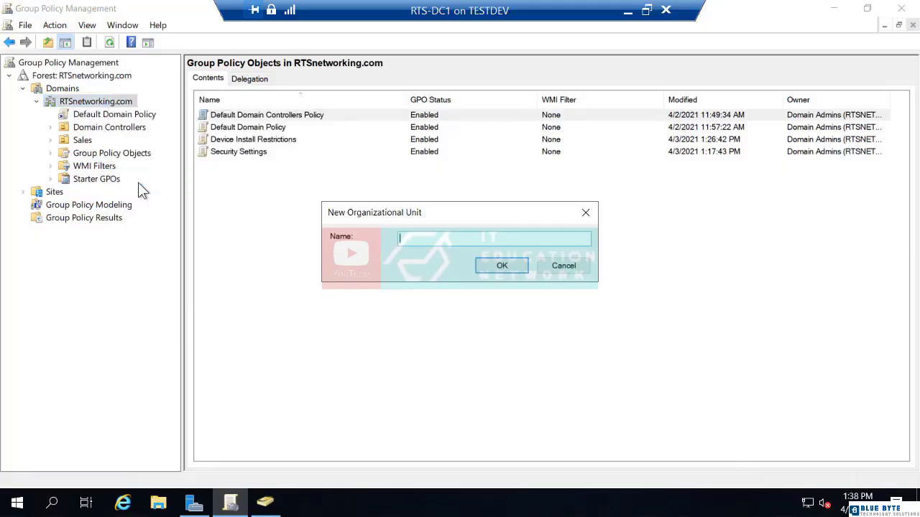
type("RTS COMPUTERS")
key("Return")
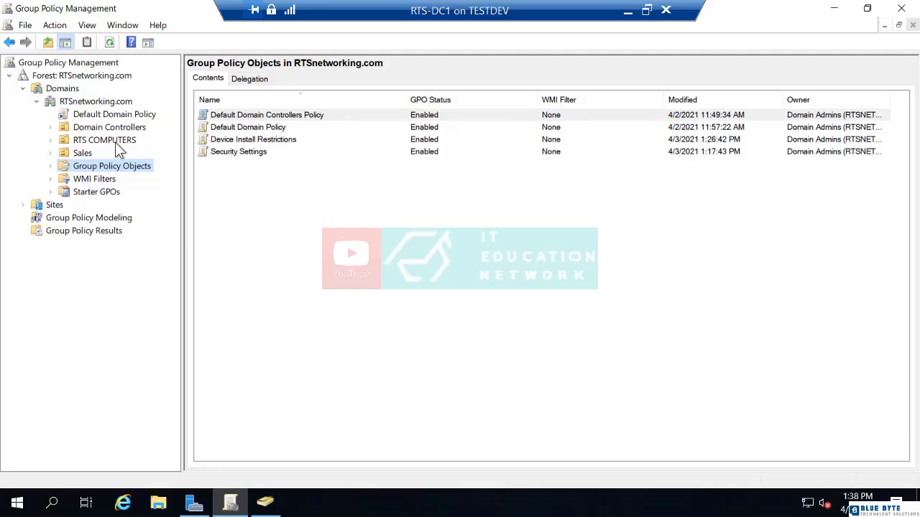
- Switch to Active Directory Users and Computers and refresh the RTSnetworking.com domain's contents
left_click(265, 503)
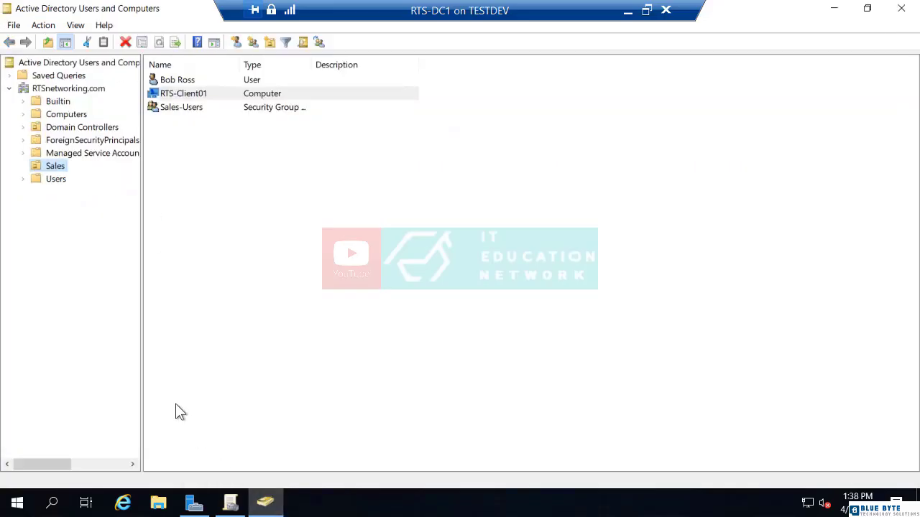
left_click(61, 89)
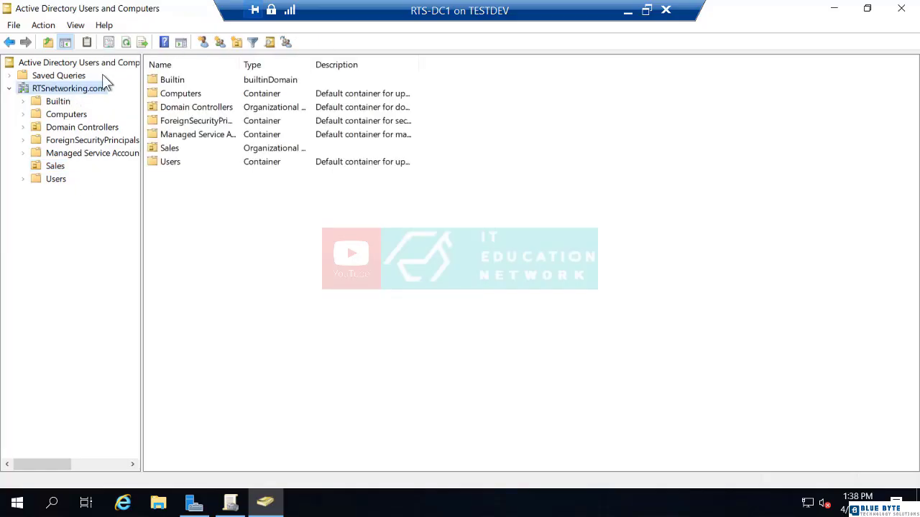
left_click(127, 41)
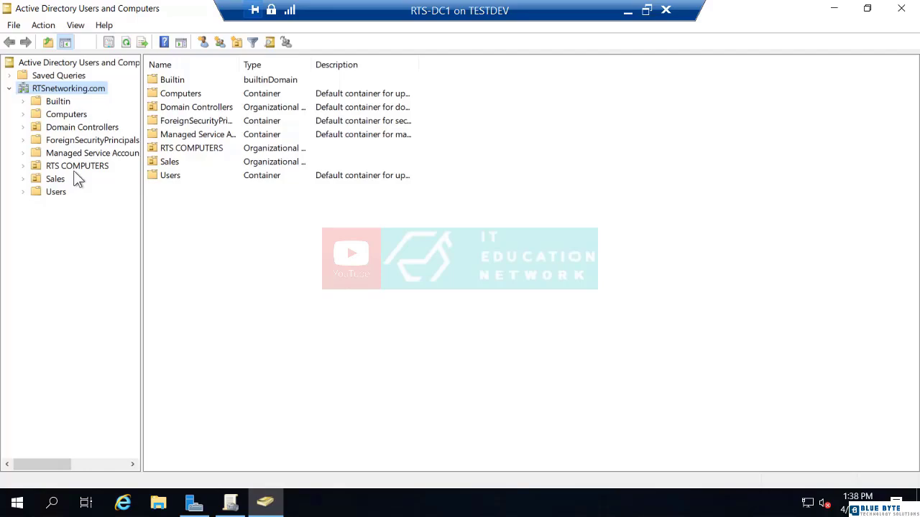
right_click(65, 89)
mouse_move(116, 199)
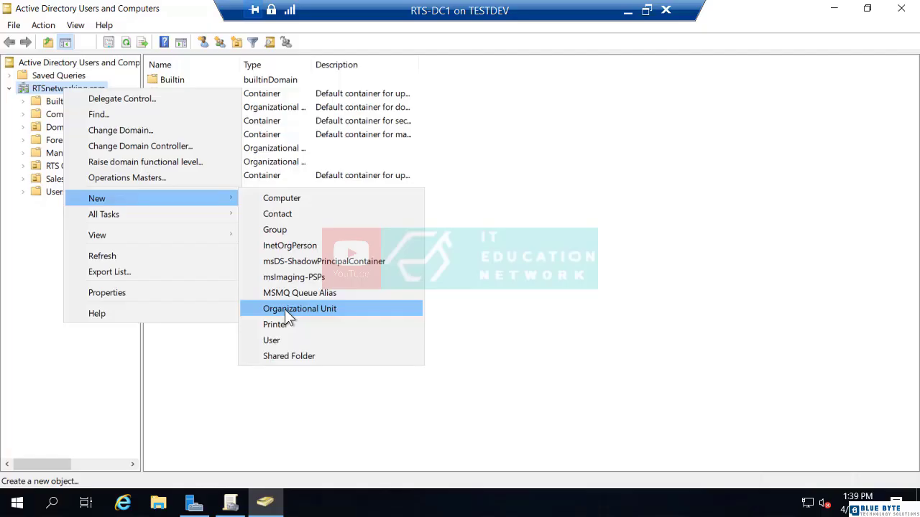
left_click(89, 399)
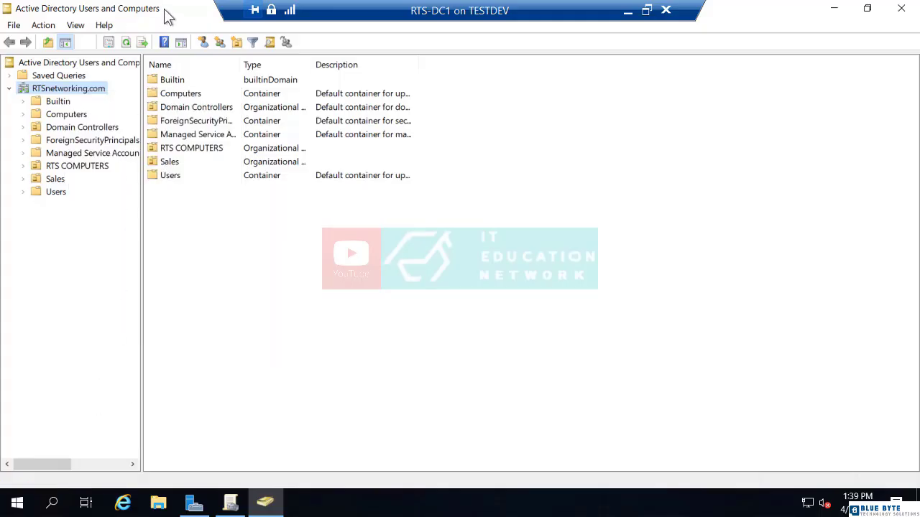
- Arrange Active Directory Users and Computers side by side with Group Policy Management
left_click_drag(168, 15, 919, 97)
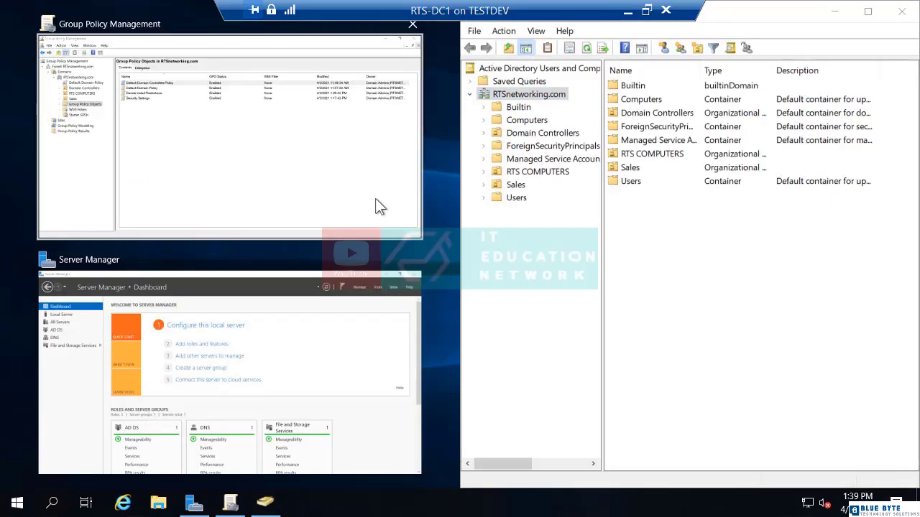
left_click(288, 181)
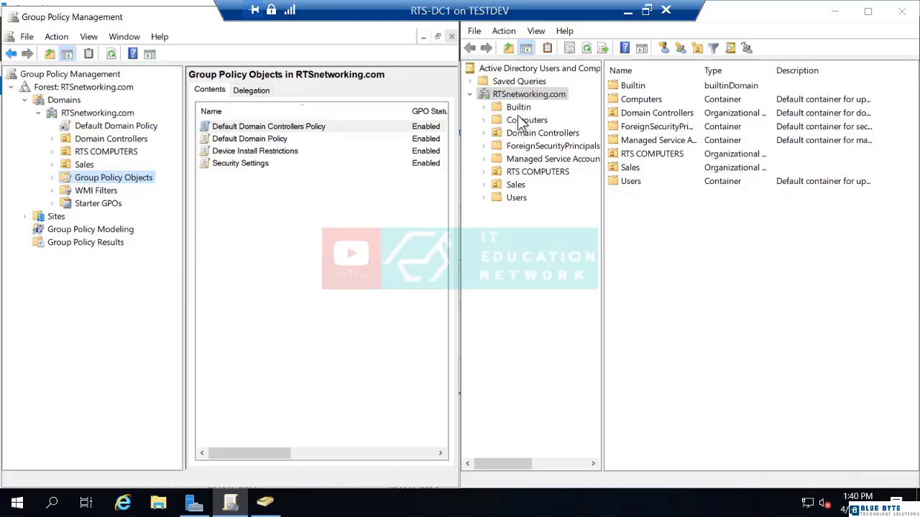
- Examine the Builtin, Computers and Users containers and return to the RTSnetworking.com domain's top level
left_click(522, 111)
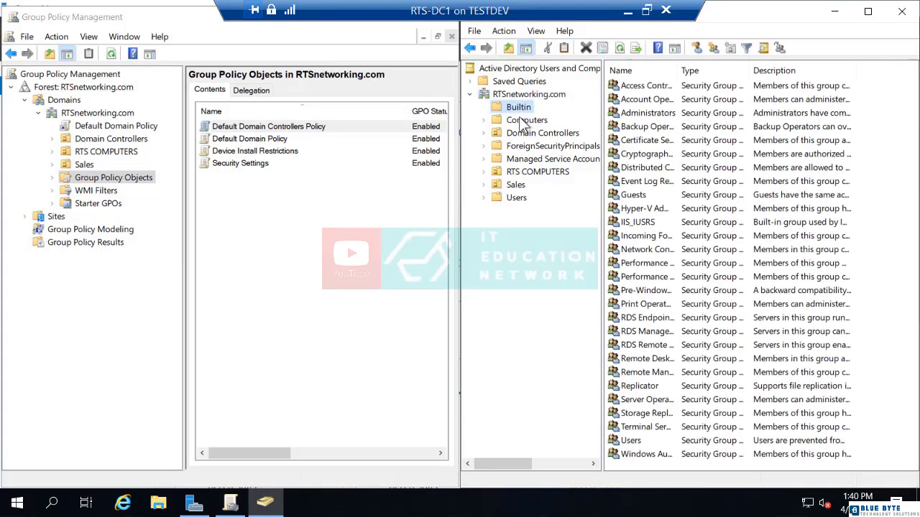
left_click(523, 122)
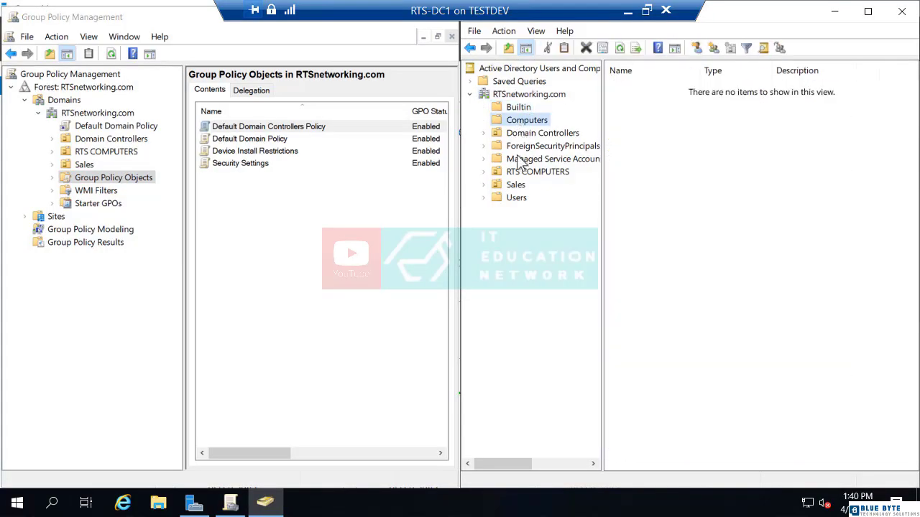
left_click(516, 198)
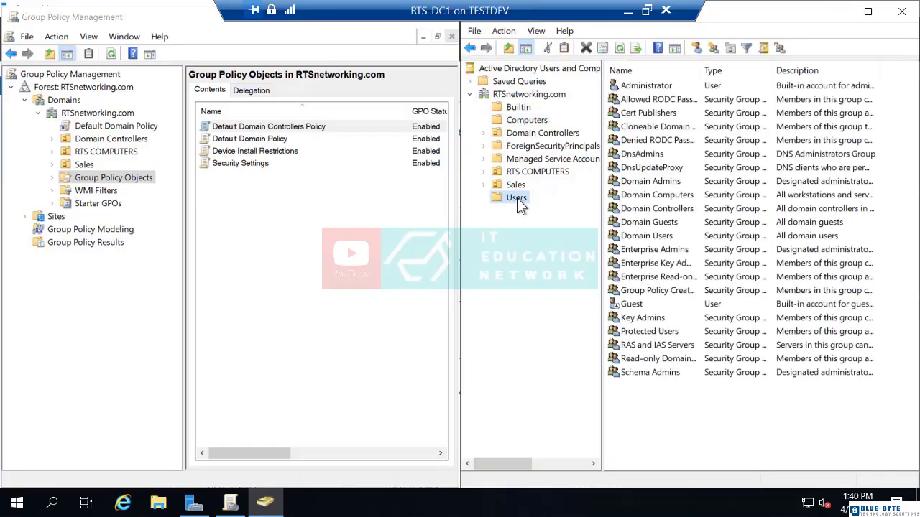
left_click(517, 97)
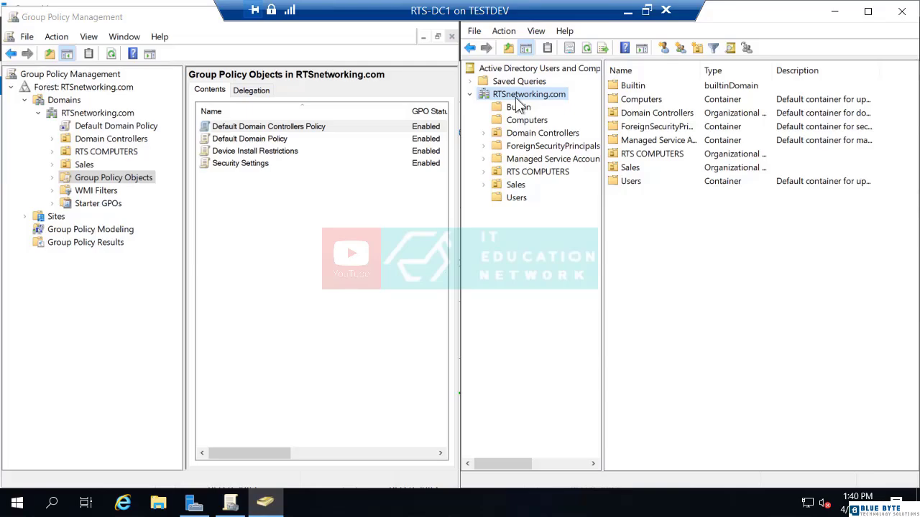
- Widen the Type column in the domain's contents list, then switch to Group Policy Management and maximize its window
left_click_drag(773, 69, 819, 71)
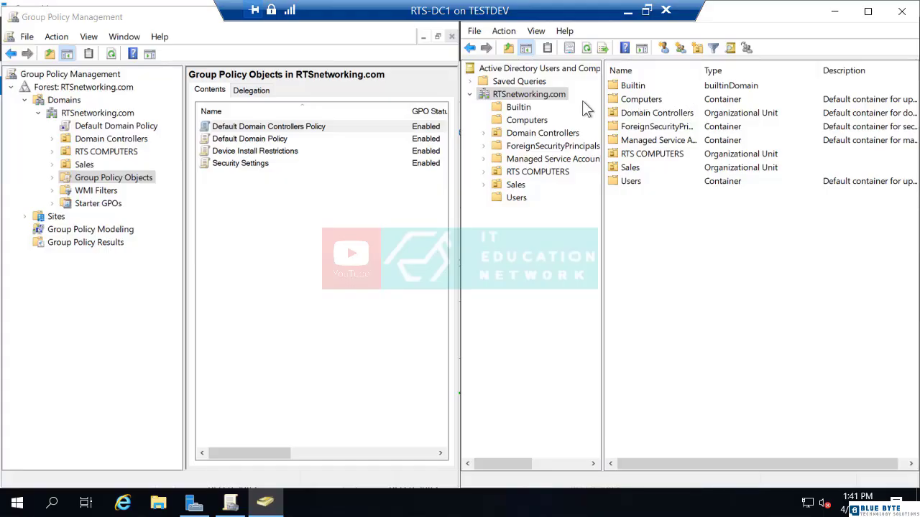
double_click(192, 24)
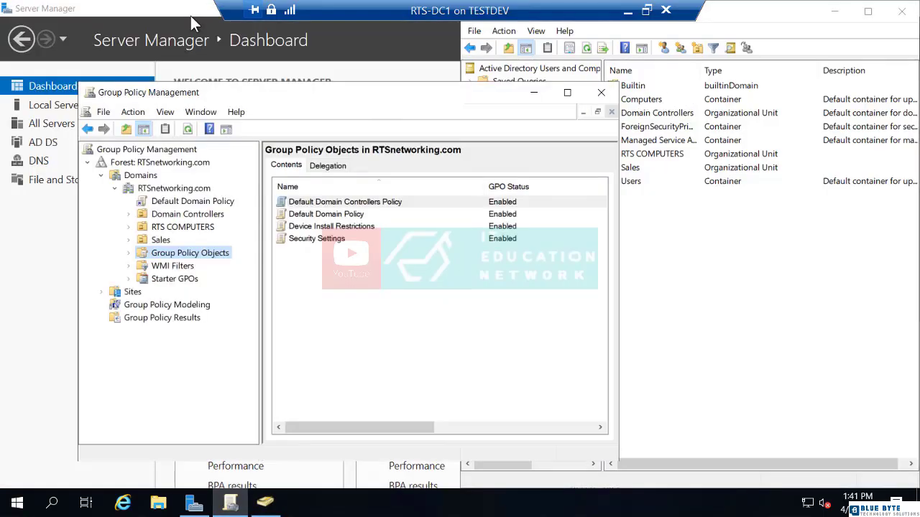
left_click(568, 93)
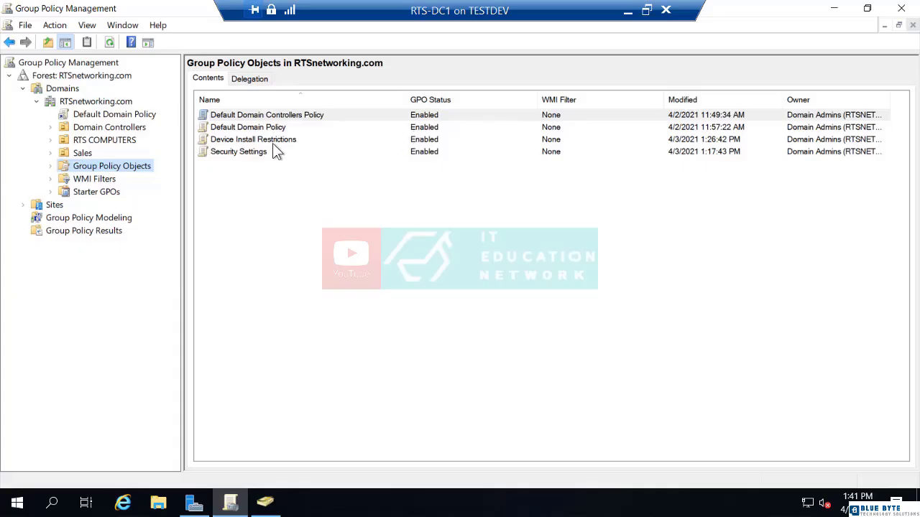
- Create a new organizational unit named WORKSTATIONS inside the RTS COMPUTERS organizational unit
left_click(85, 141)
right_click(86, 140)
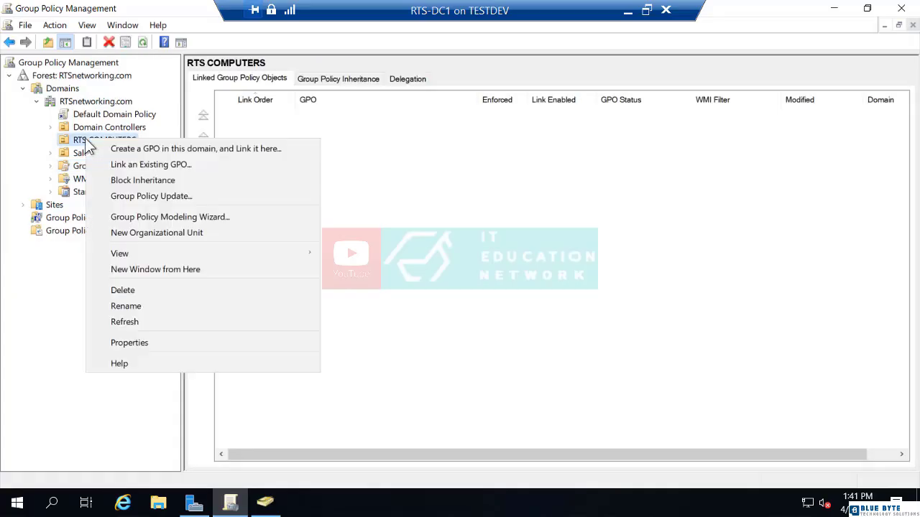
left_click(139, 228)
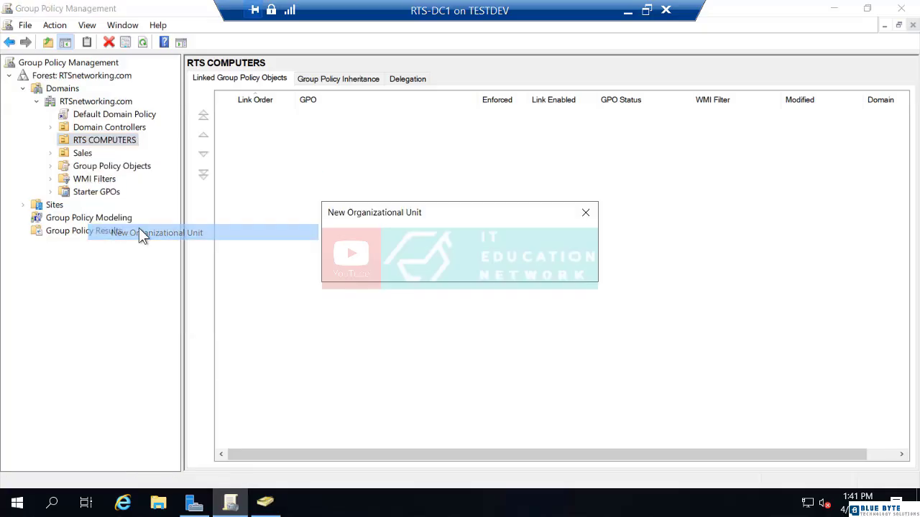
type("windo")
key("BackSpace")
key("BackSpace")
key("BackSpace")
key("BackSpace")
key("BackSpace")
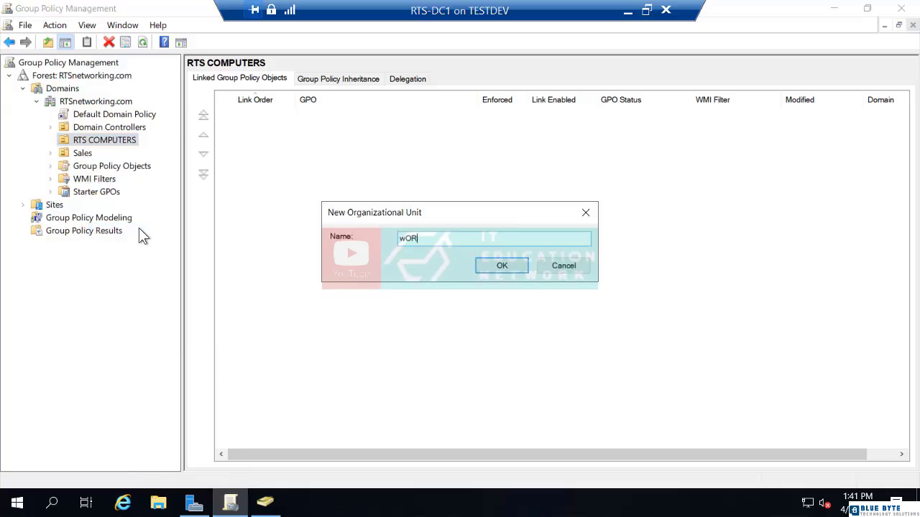
type("WORKSTATIONS")
key("Return")
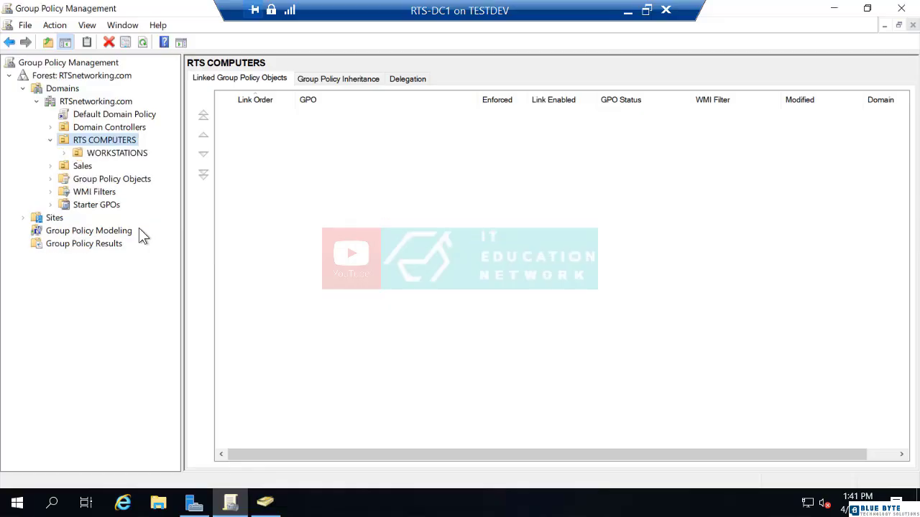
- Create a second organizational unit named LAPTOPS inside RTS COMPUTERS
right_click(109, 142)
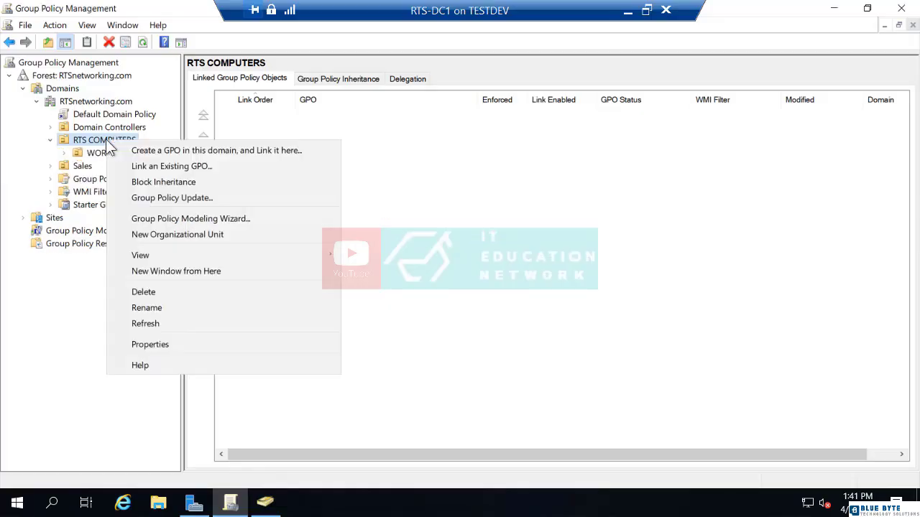
left_click(145, 236)
type("LAPT")
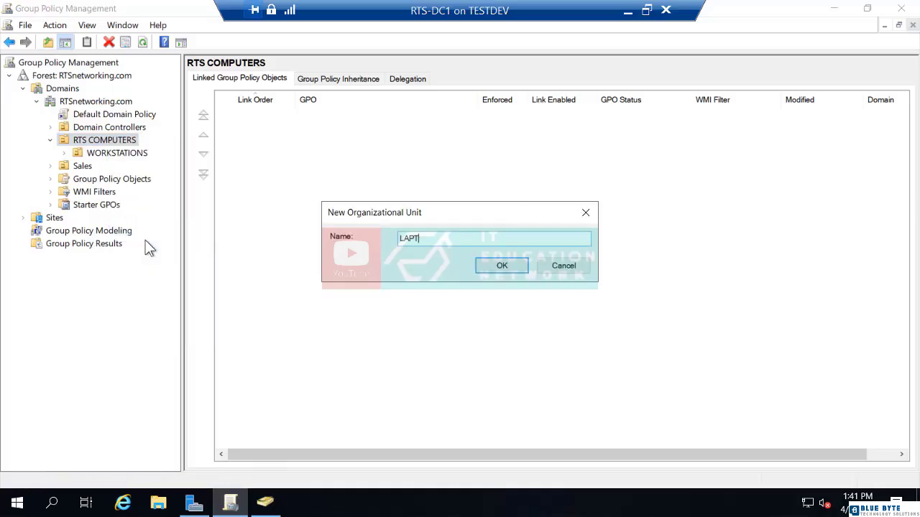
type("OPS")
key("Return")
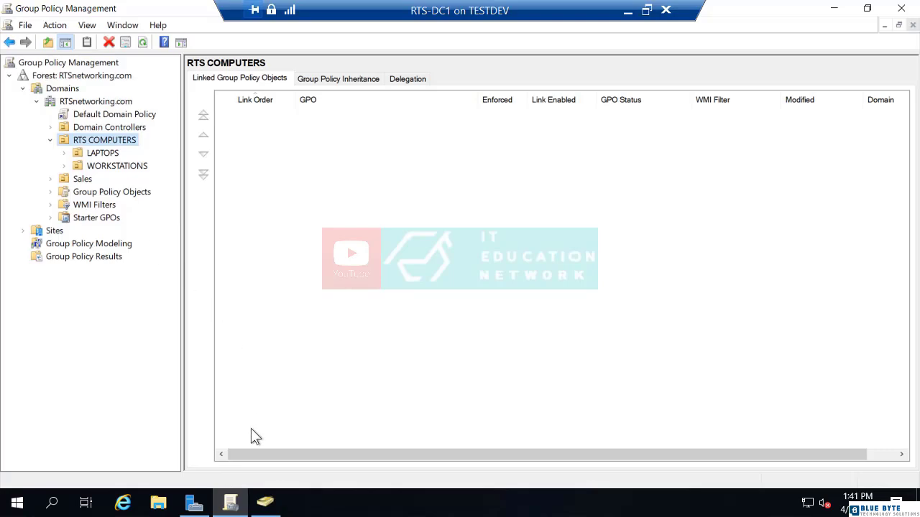
- Switch to Active Directory Users and Computers, refresh the RTSnetworking.com domain and expand RTS COMPUTERS
left_click(265, 503)
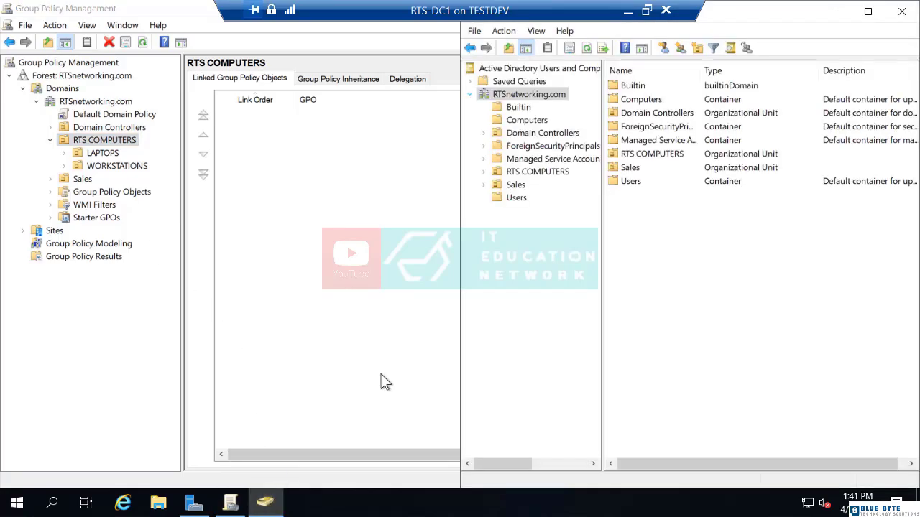
left_click(589, 47)
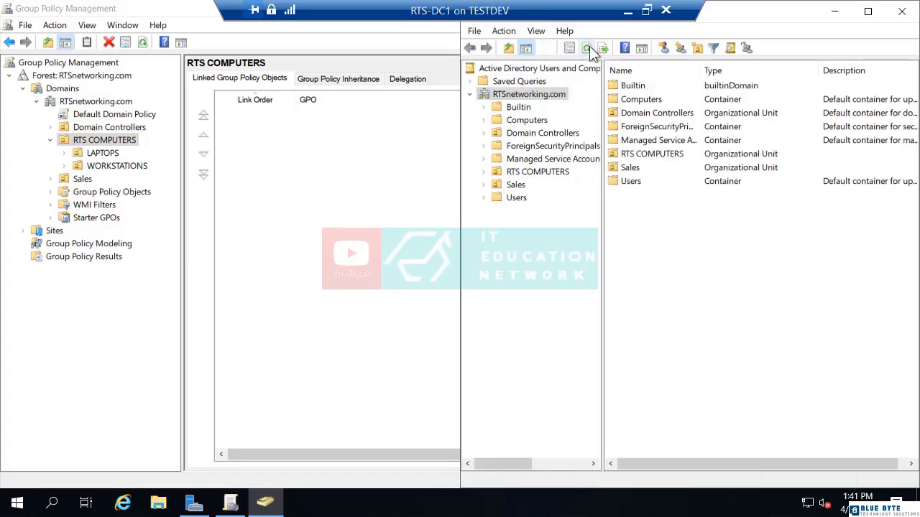
left_click(483, 171)
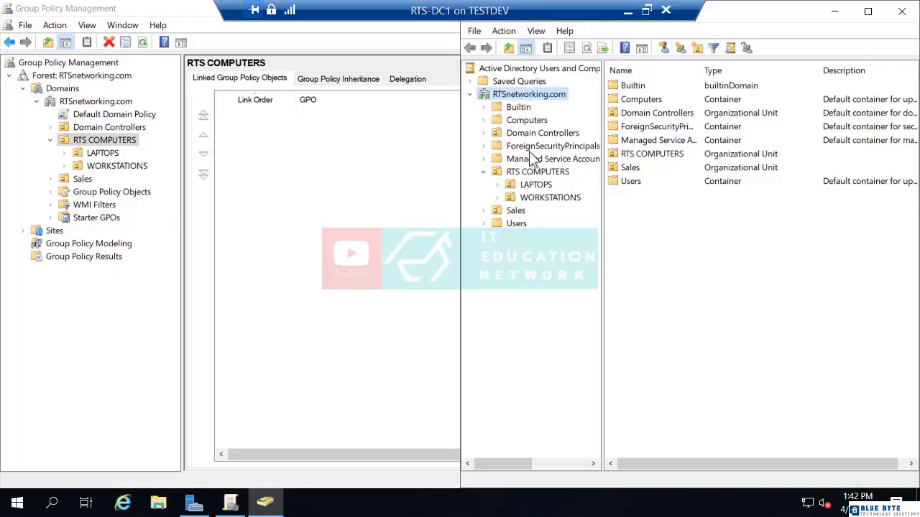
- Create a new computer account named RTS-Client02 in the domain's default Computers container
left_click(526, 124)
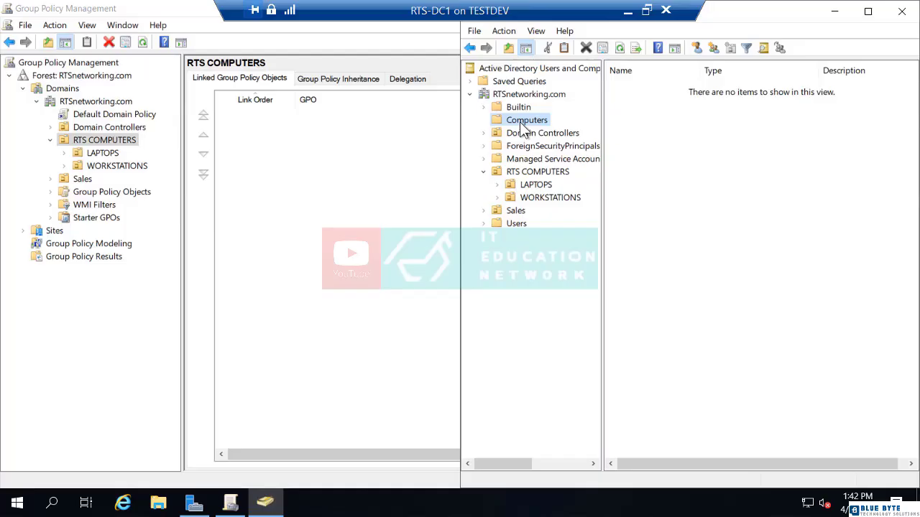
right_click(522, 128)
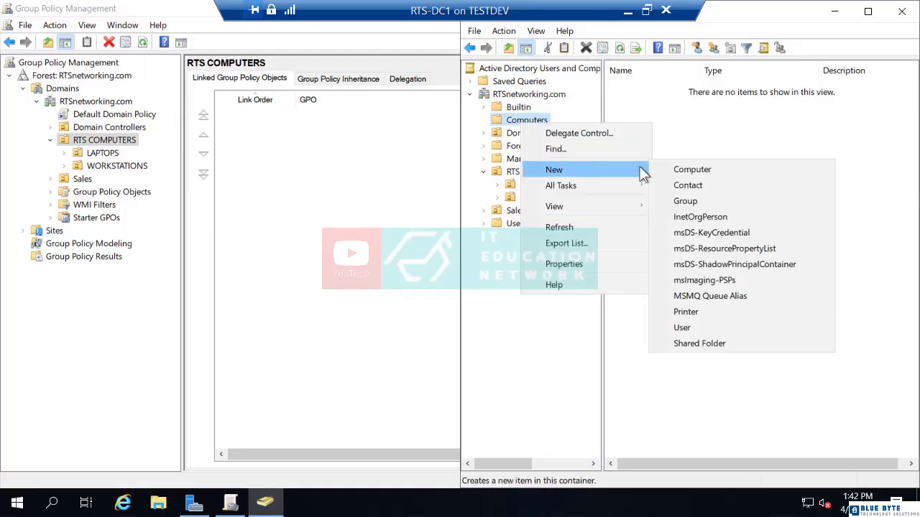
left_click(664, 169)
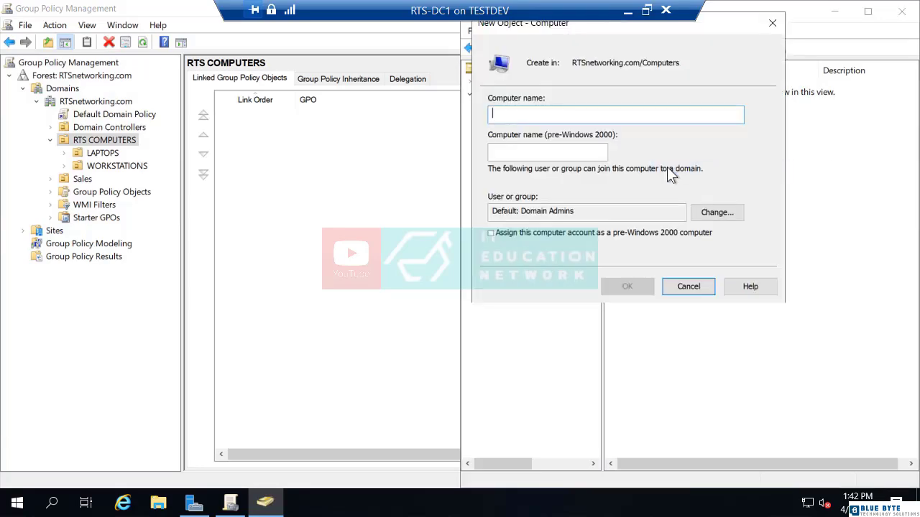
type("RTS")
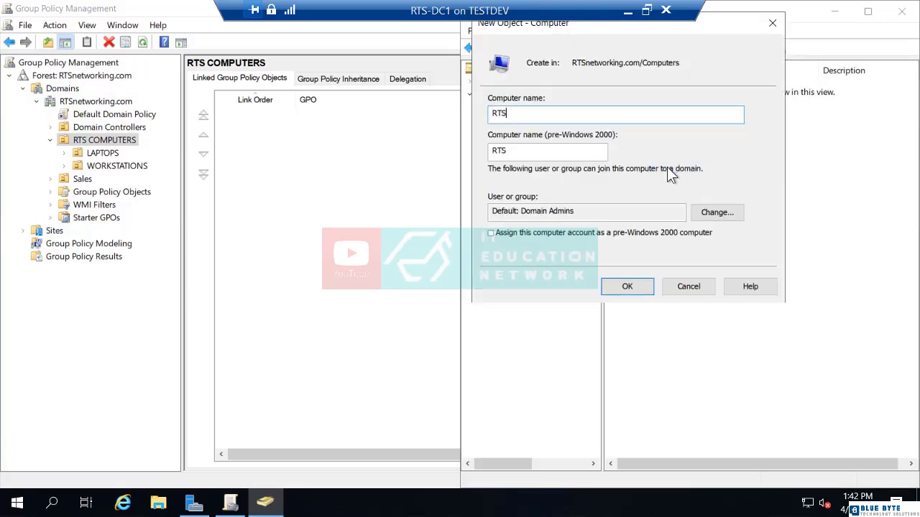
type("-Client02")
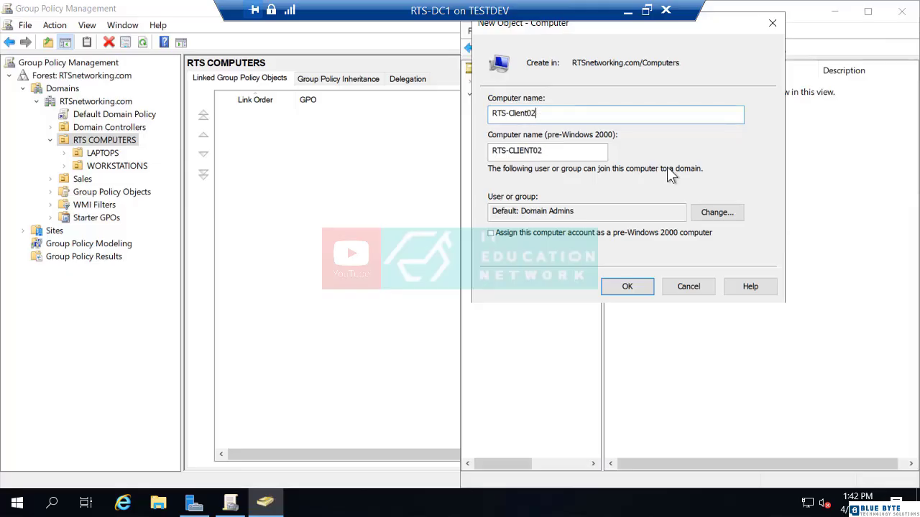
key("Return")
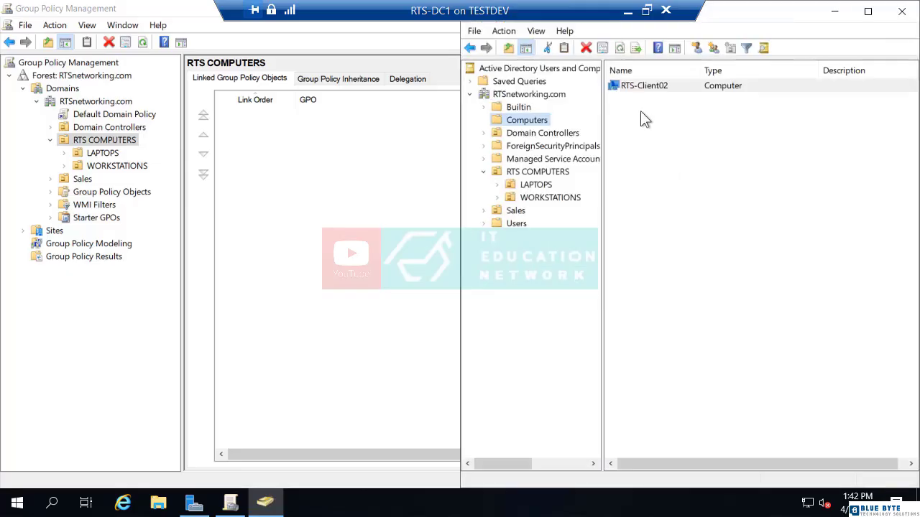
- Move the RTS-Client02 computer from the Computers container to the LAPTOPS organizational unit and display that unit's contents
right_click(633, 85)
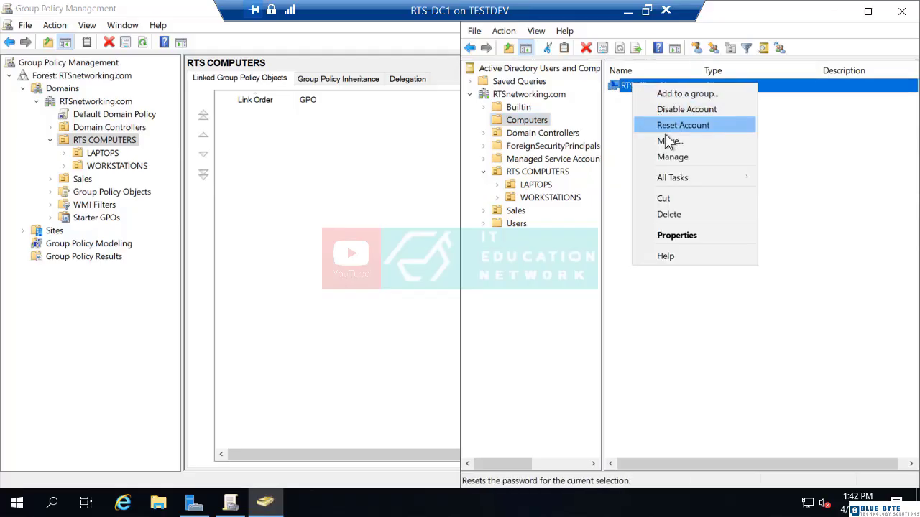
left_click(623, 107)
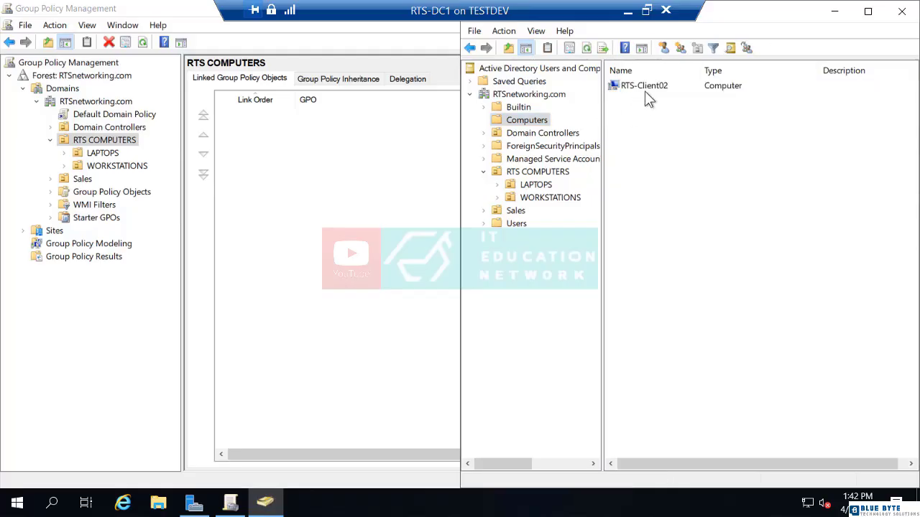
left_click_drag(633, 90, 567, 175)
left_click_drag(551, 204, 540, 185)
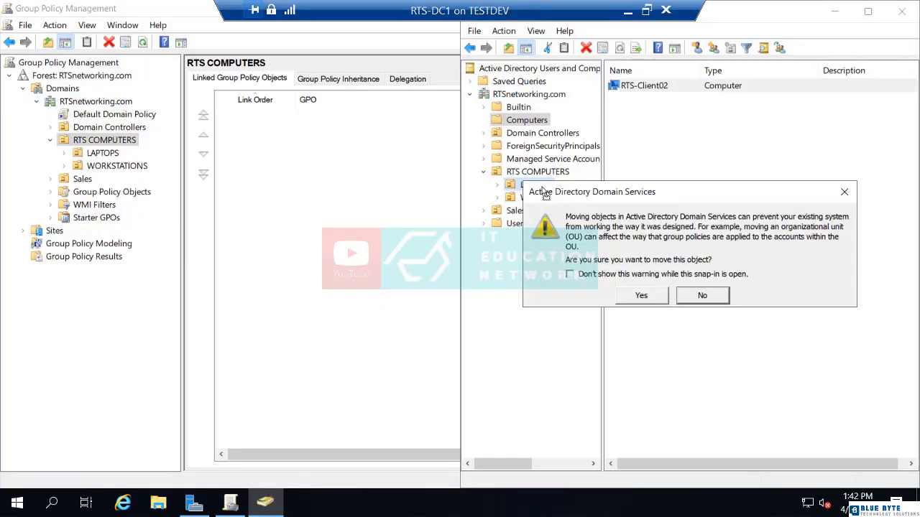
left_click(640, 297)
left_click(544, 186)
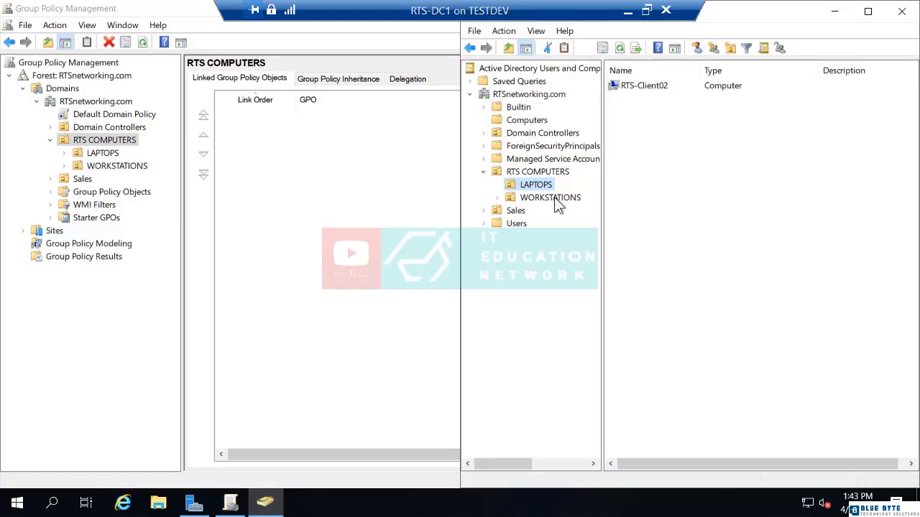
- Switch to Group Policy Management and create a GPO named Mobile Security Settings linked to the LAPTOPS organizational unit
left_click_drag(181, 14, 414, 1)
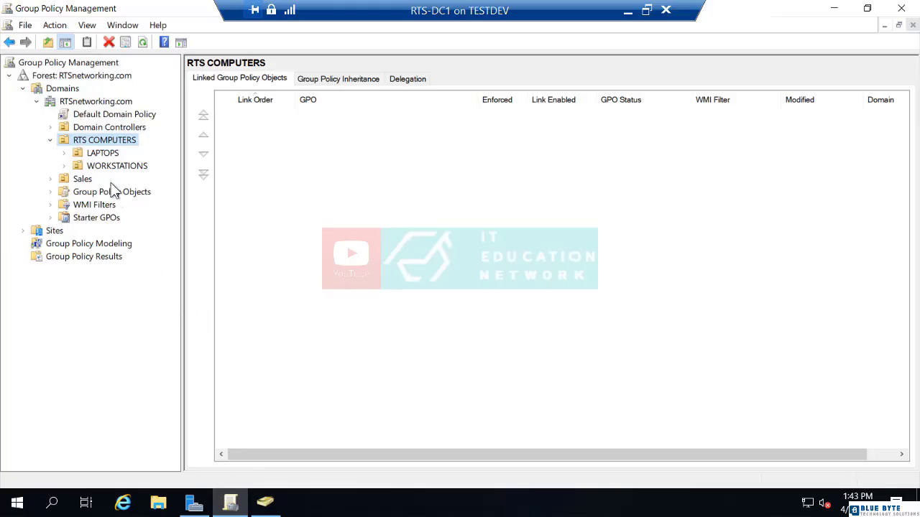
left_click(104, 153)
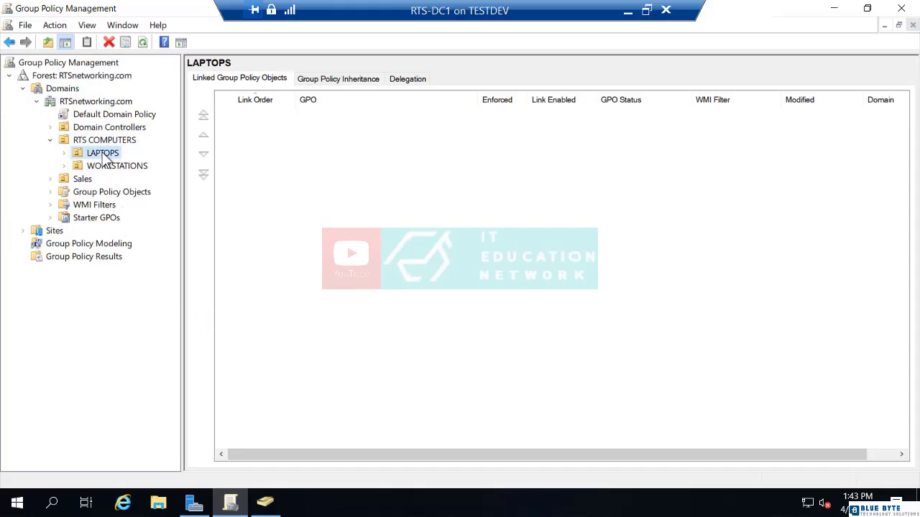
right_click(105, 158)
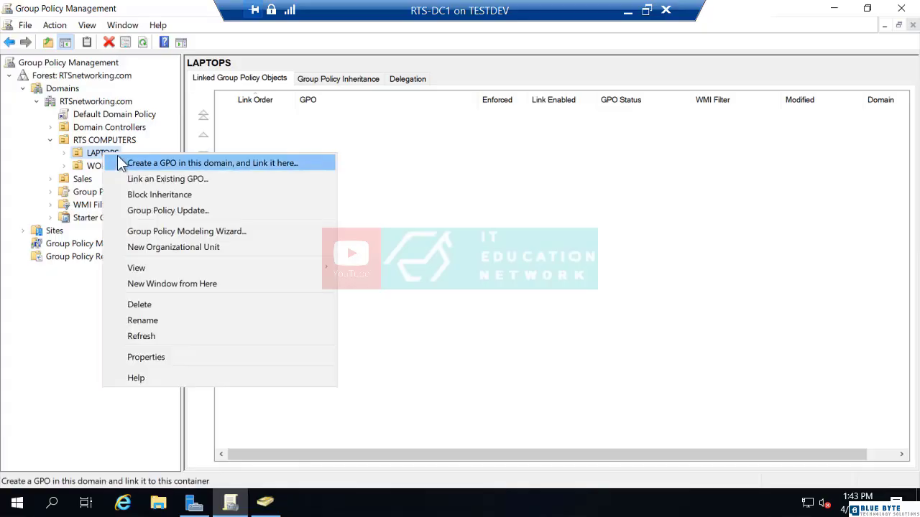
left_click(121, 159)
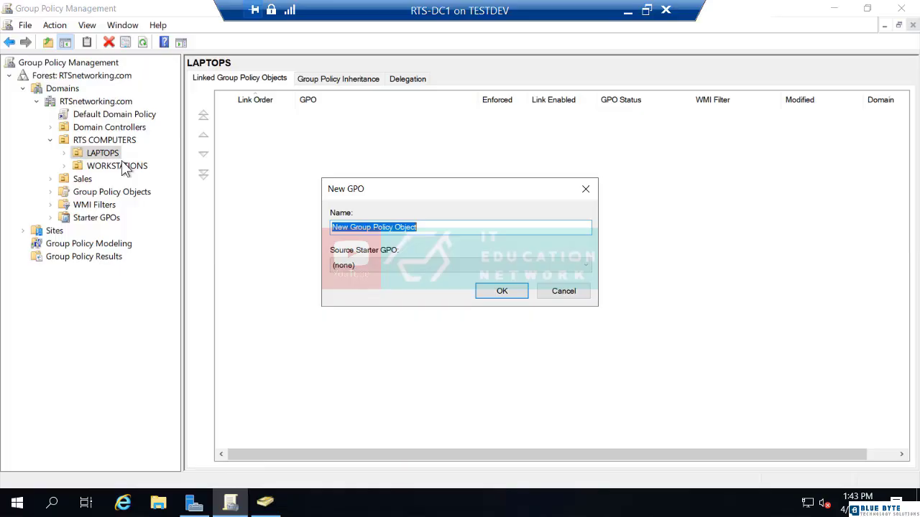
type("Mo")
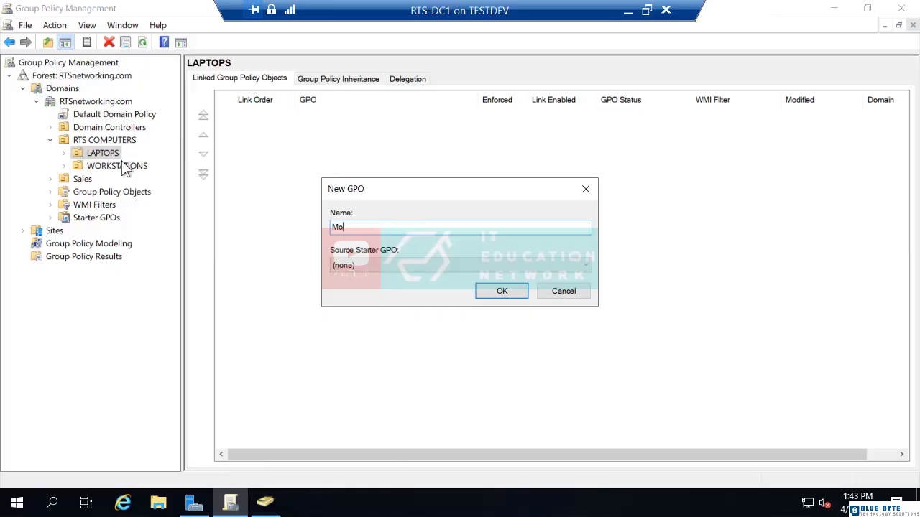
type("bile Security Settings")
key("Return")
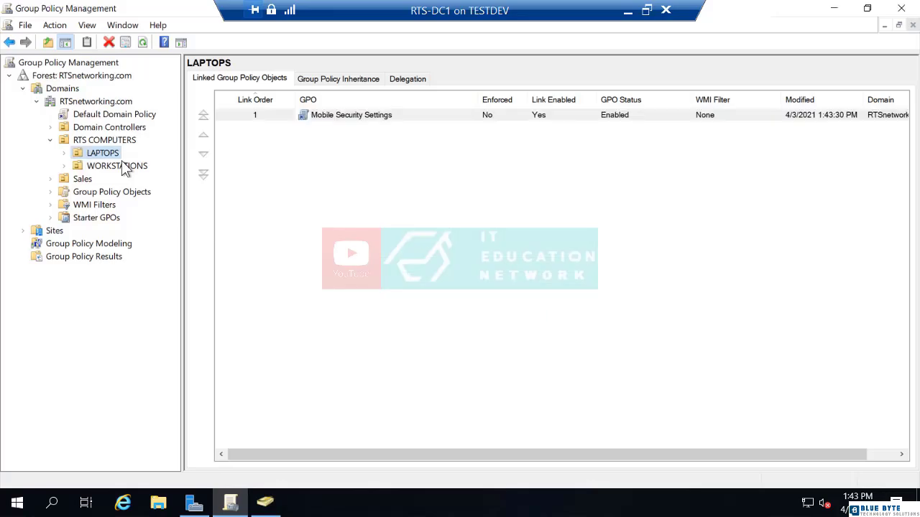
- Open the Mobile Security Settings GPO under LAPTOPS for editing in a maximized editor and expand the Computer Configuration policies
left_click(51, 192)
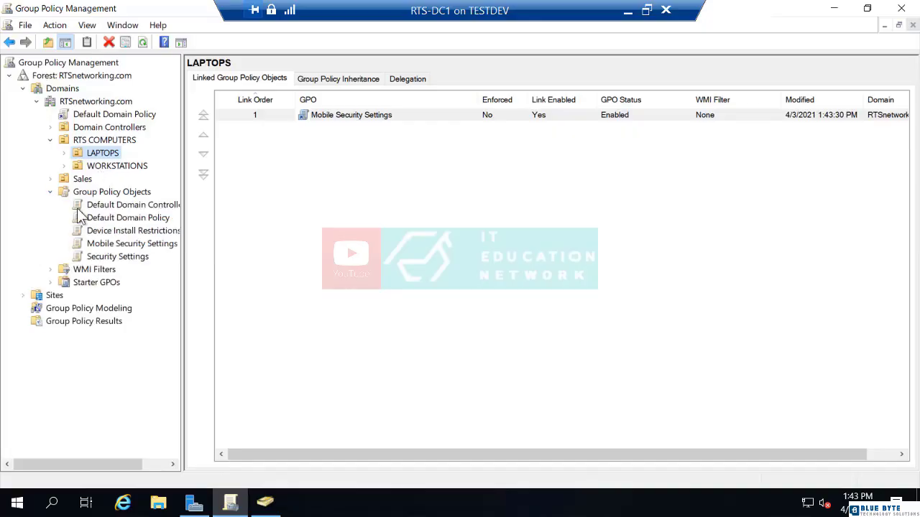
left_click(65, 152)
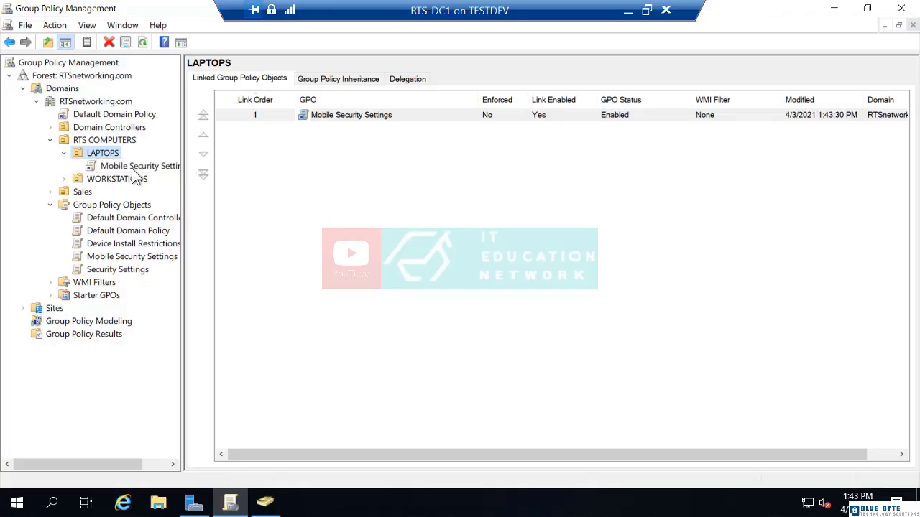
right_click(132, 171)
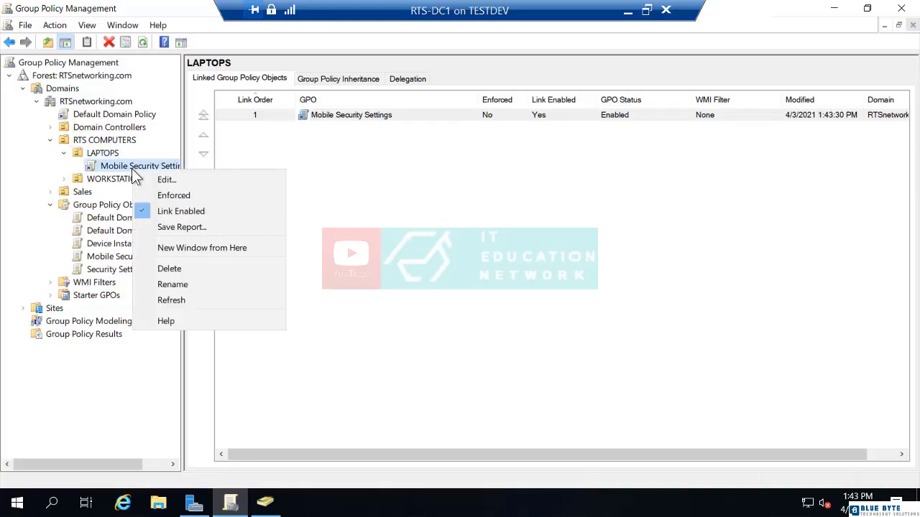
left_click(146, 179)
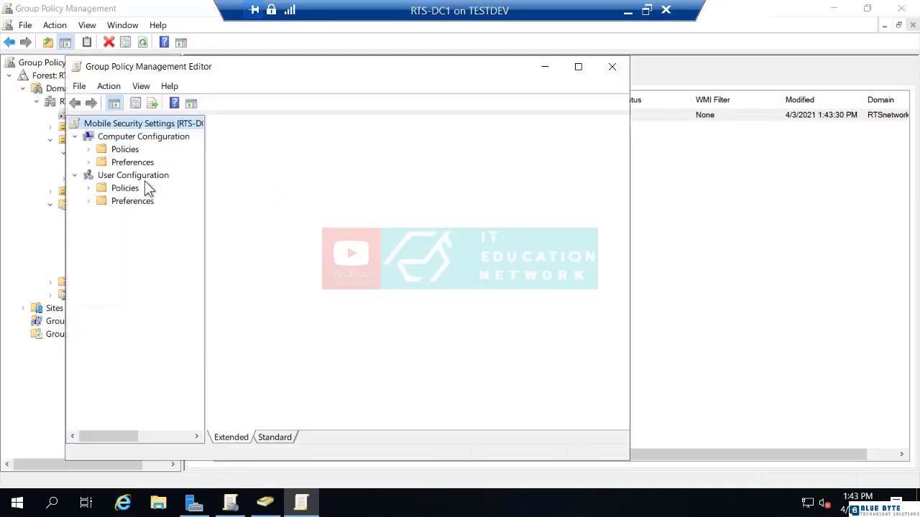
double_click(222, 68)
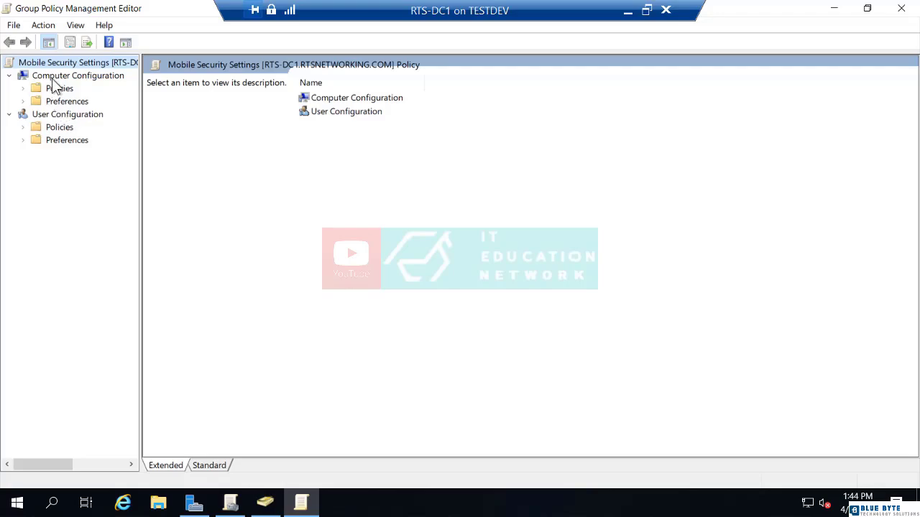
left_click(23, 89)
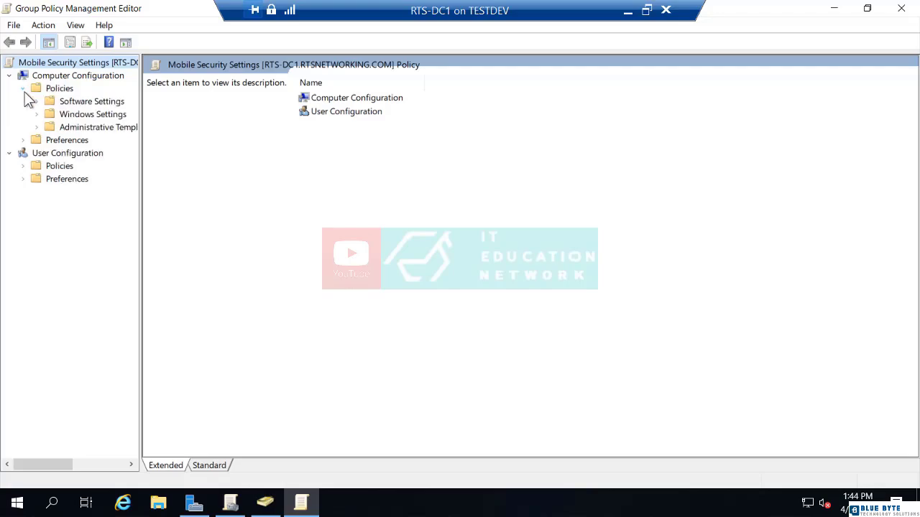
- Create a wireless network policy for Windows Vista and later releases named RTS-WIFI under the computer Security Settings
left_click(37, 114)
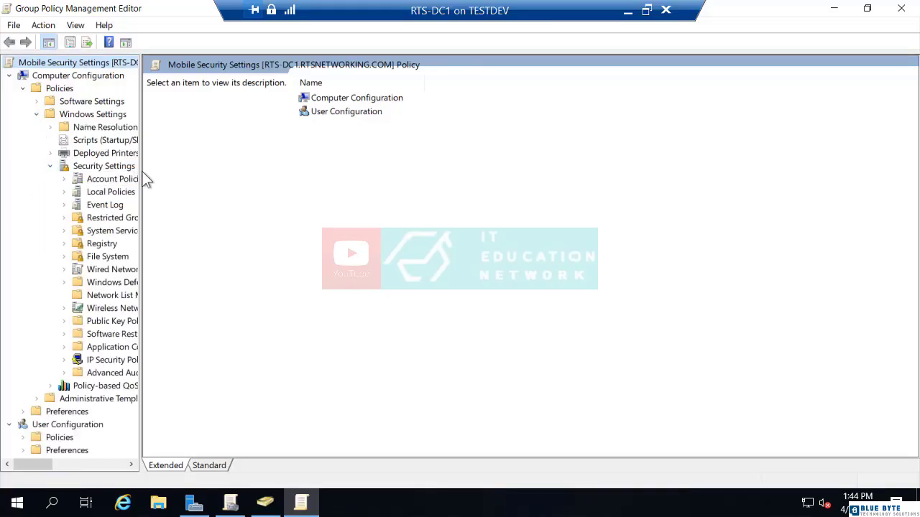
left_click_drag(142, 171, 290, 191)
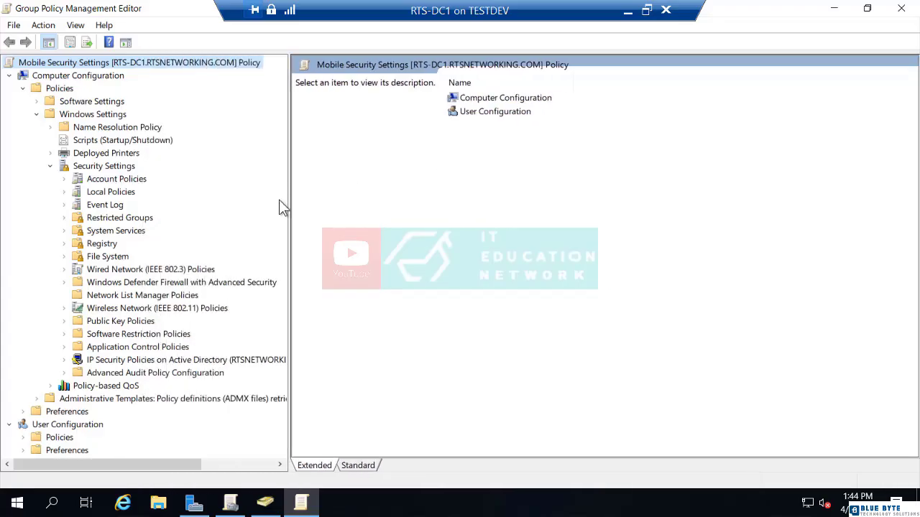
left_click(148, 309)
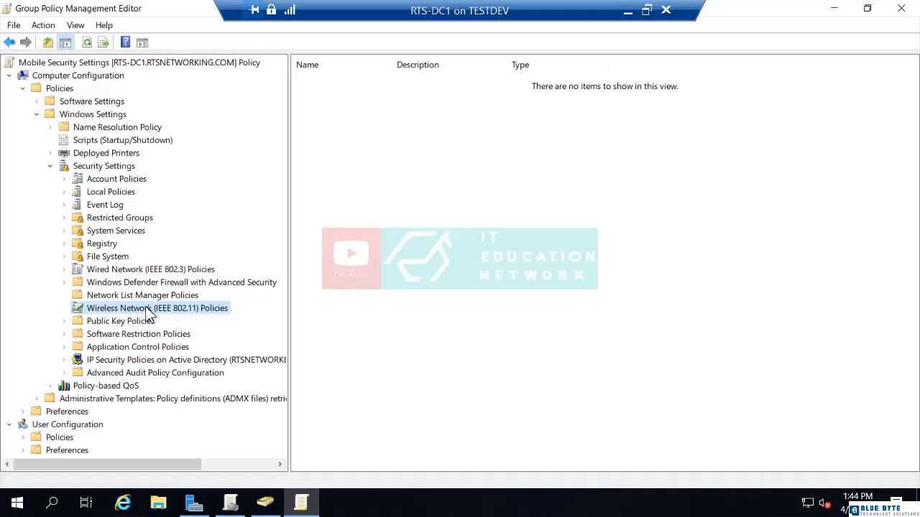
right_click(145, 306)
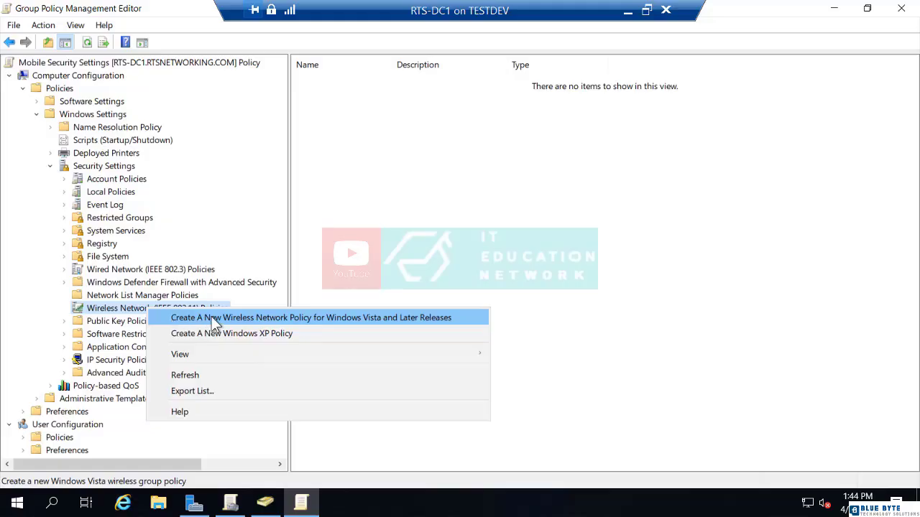
left_click(361, 320)
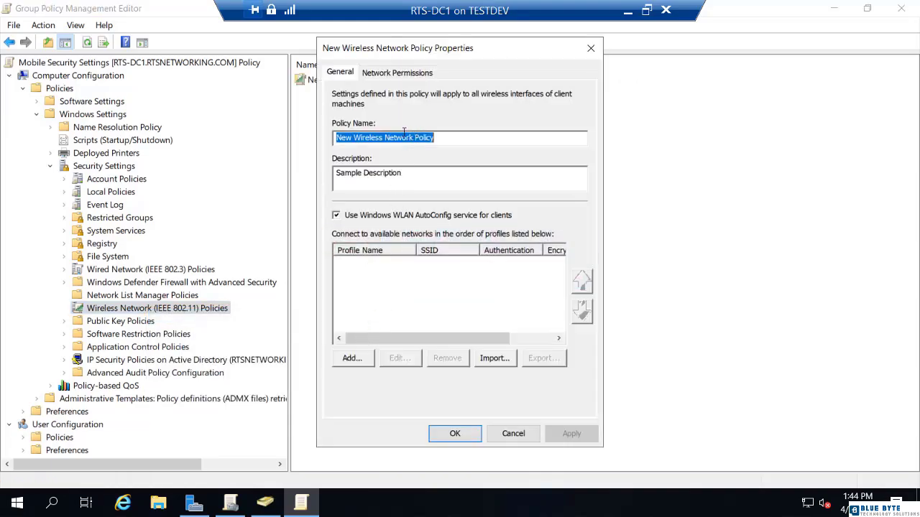
type("RTS")
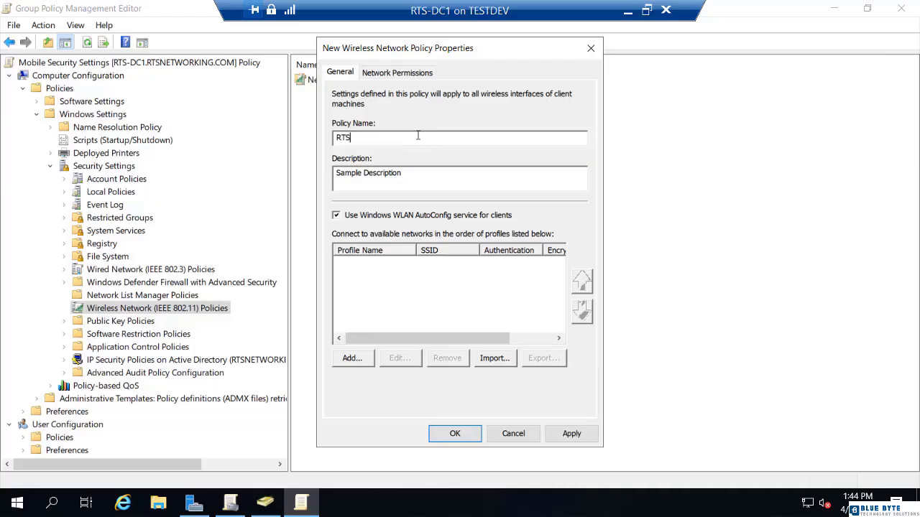
type("-WIFI")
- Add an infrastructure profile to the RTS-WIFI policy with SSID AQUAMAN and allow connecting even if the network is not broadcasting
left_click(354, 359)
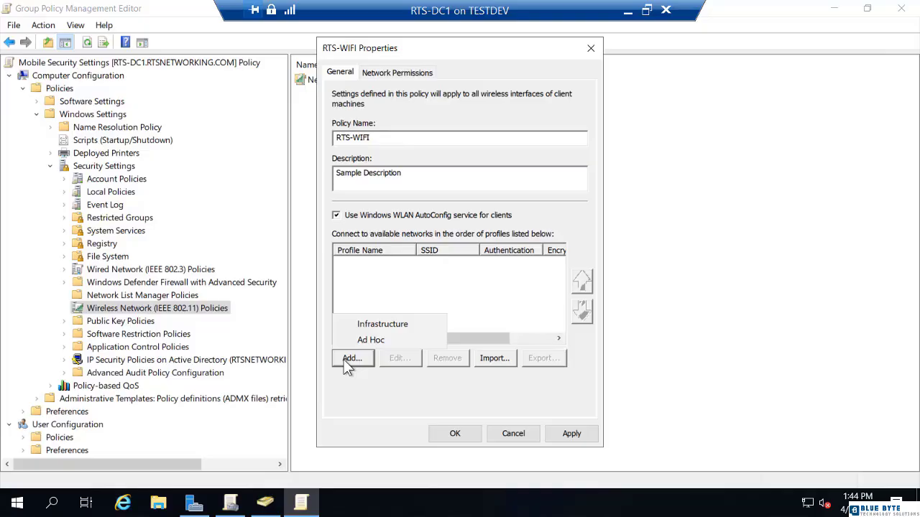
left_click(379, 325)
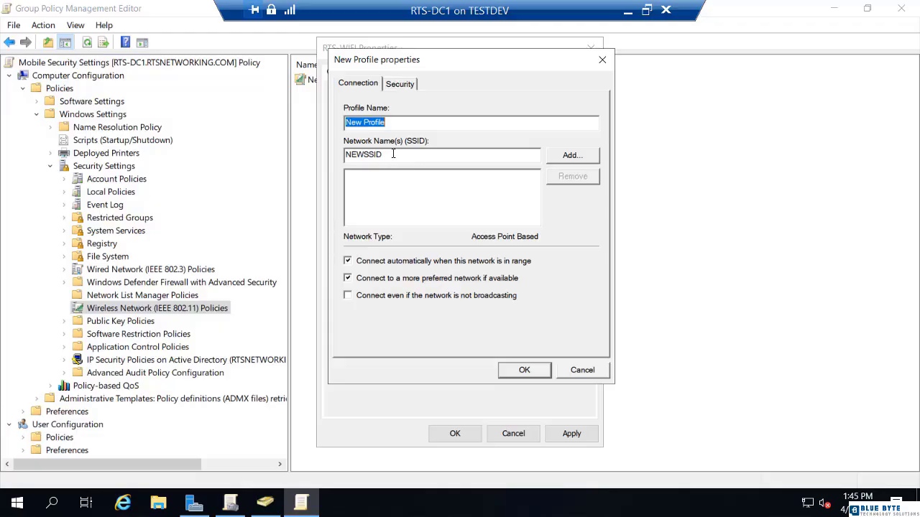
left_click_drag(393, 154, 319, 161)
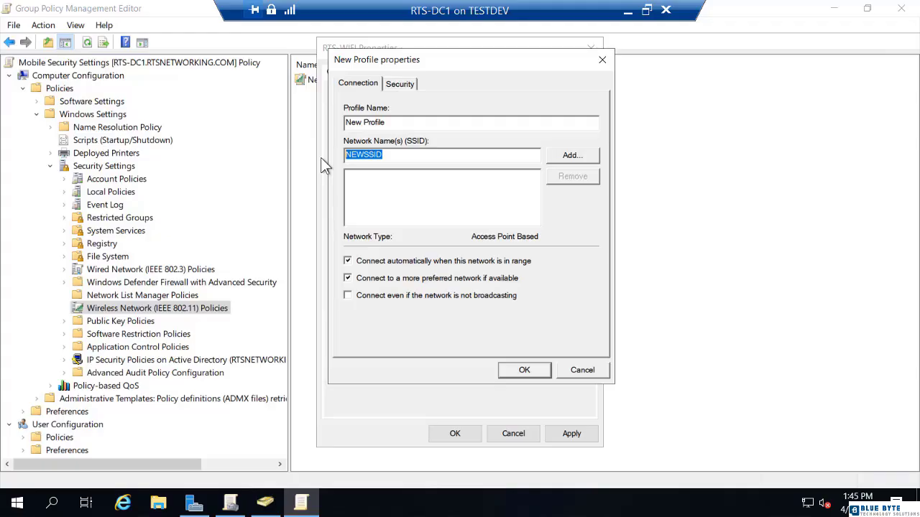
type("Q")
key("BackSpace")
type("AQUAMAN")
left_click(573, 156)
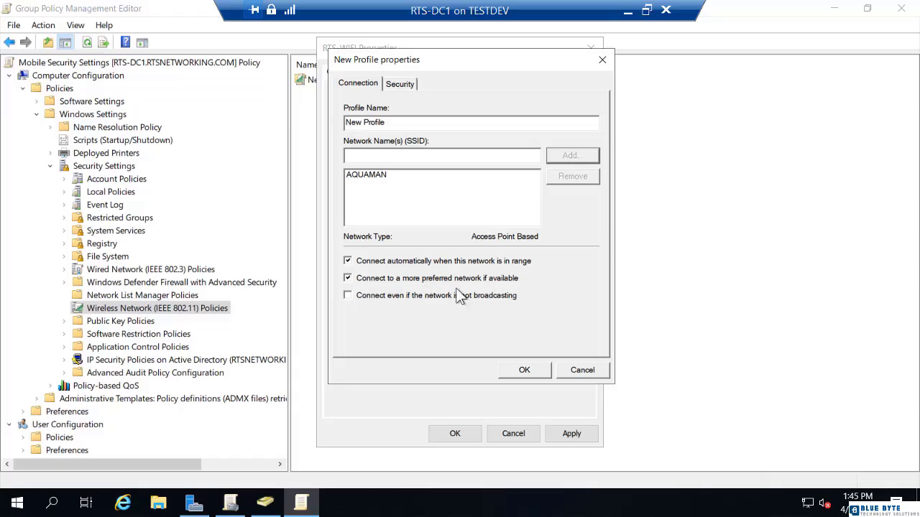
left_click(405, 296)
- Review the profile's authentication options, keep WPA2-Enterprise with AES-CCMP, and save both the profile and the RTS-WIFI policy
left_click(407, 84)
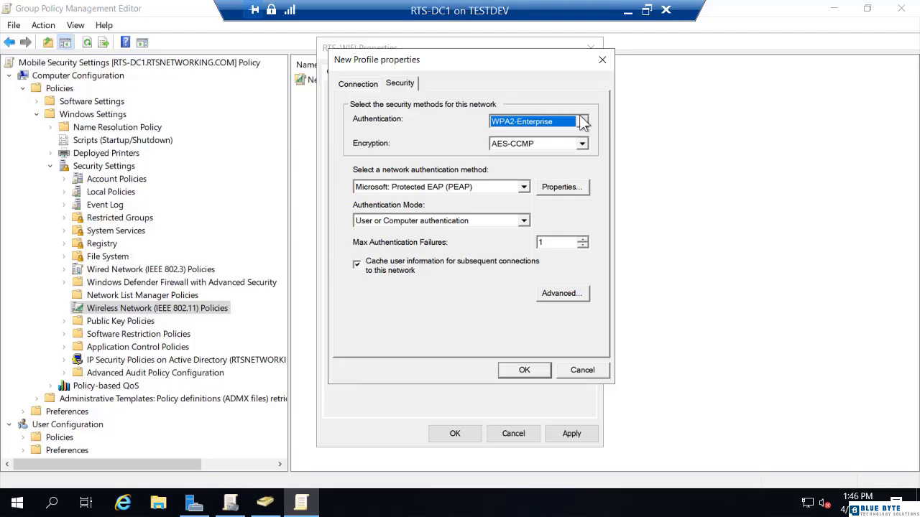
left_click(582, 121)
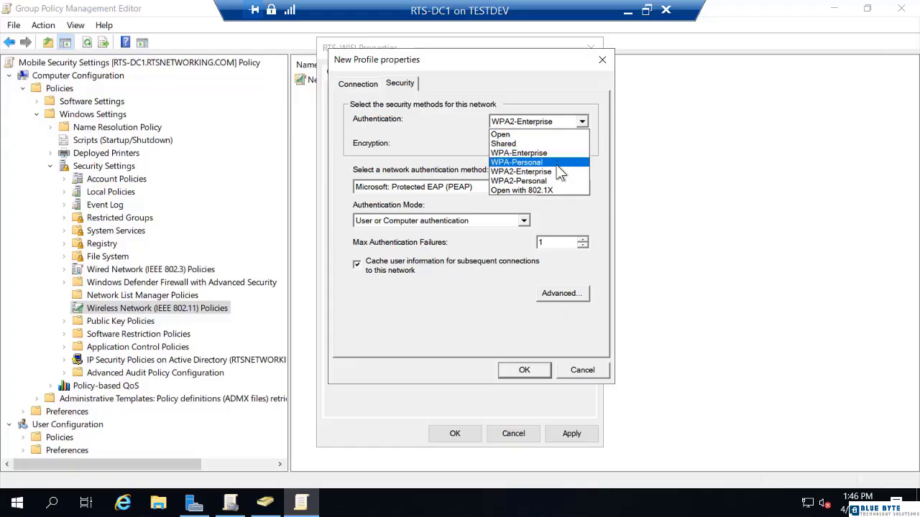
left_click(436, 140)
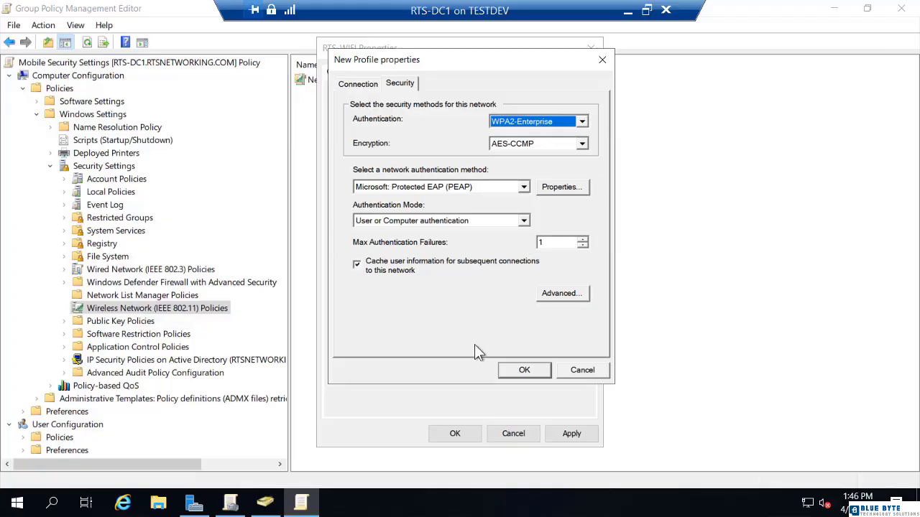
left_click(525, 370)
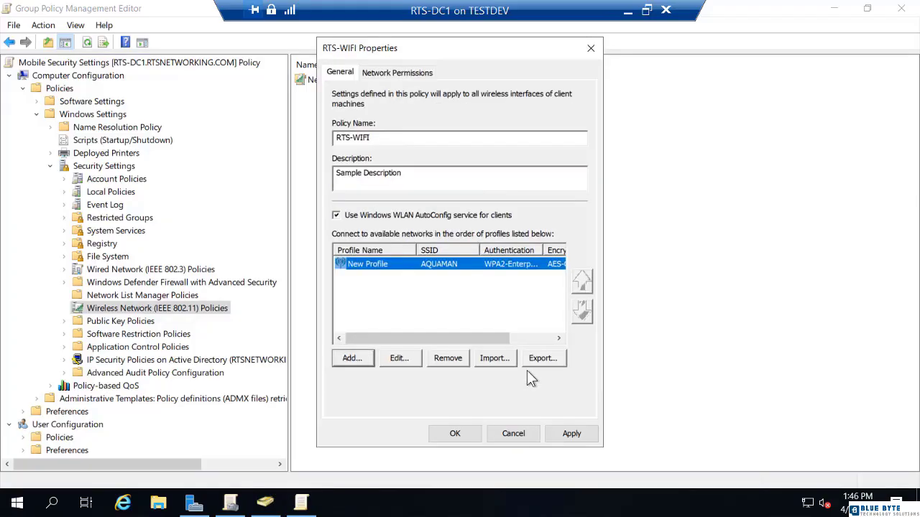
left_click(455, 435)
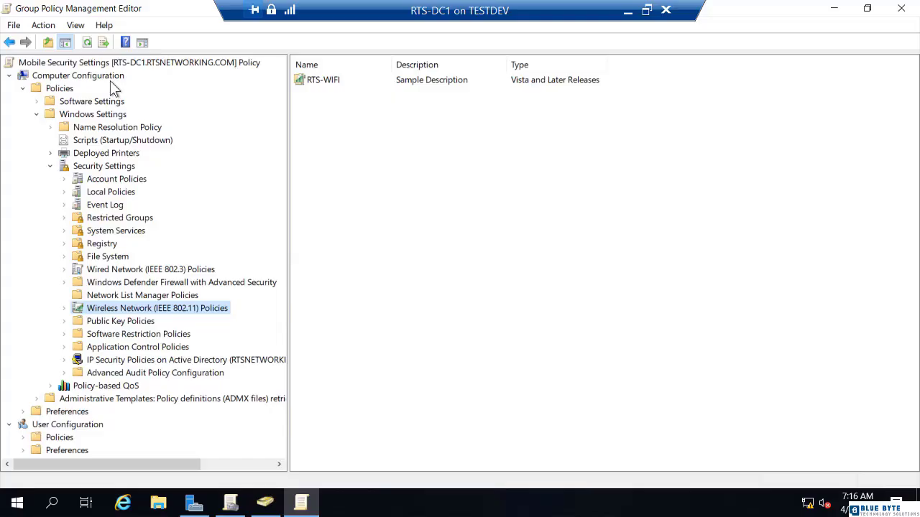
- Display the BitLocker Drive Encryption settings for Operating System Drives under the computer Administrative Templates' Windows Components
left_click(41, 113)
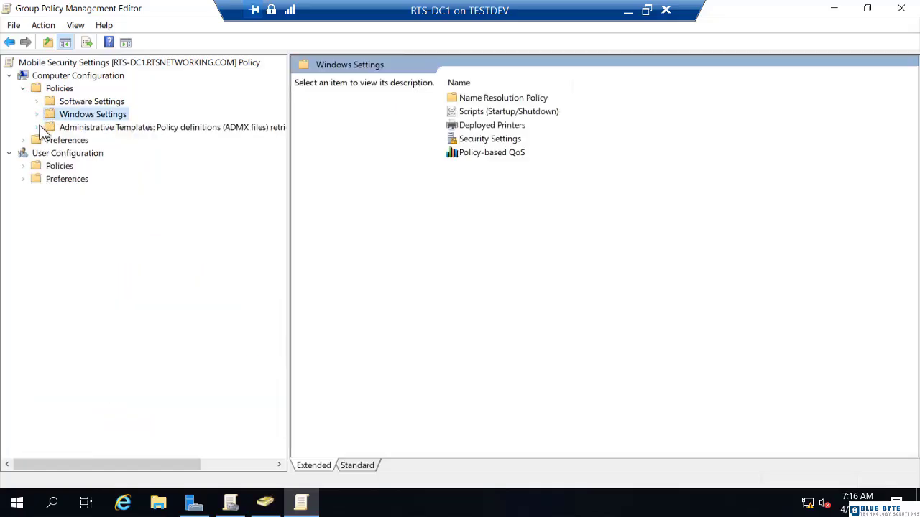
left_click(37, 127)
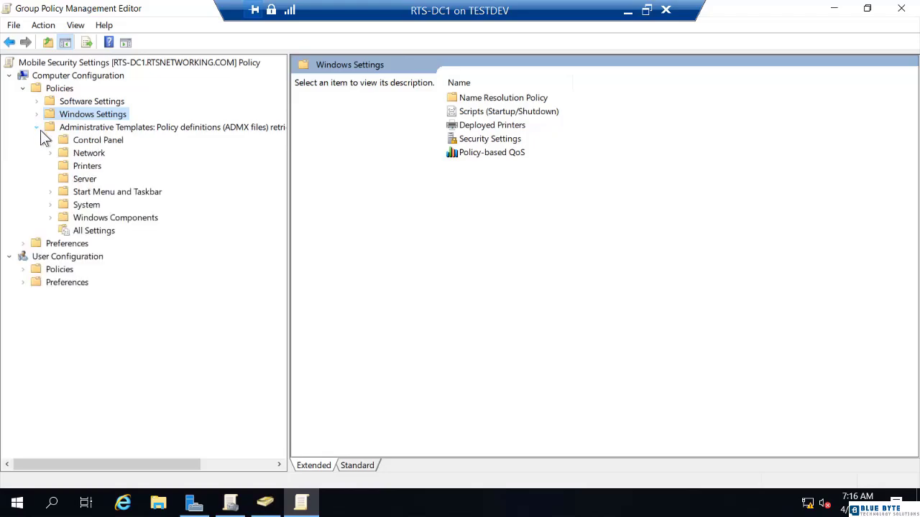
left_click(52, 216)
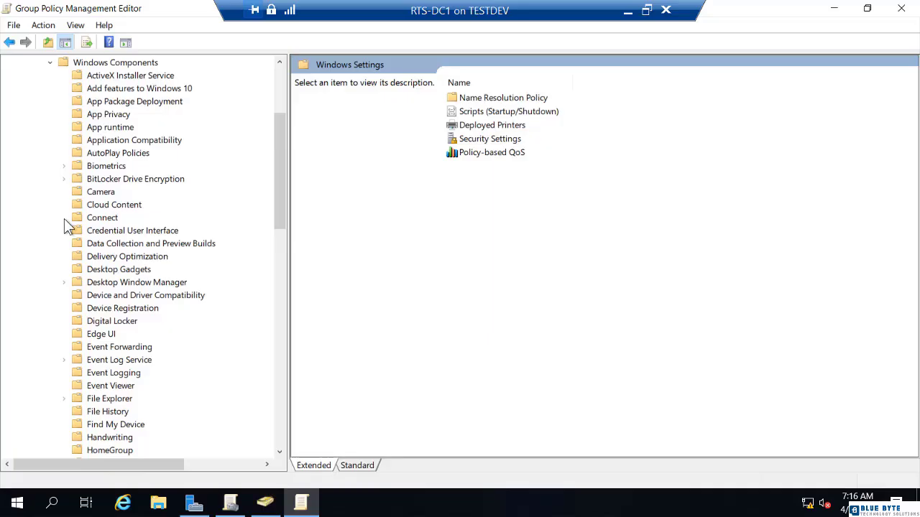
left_click(109, 180)
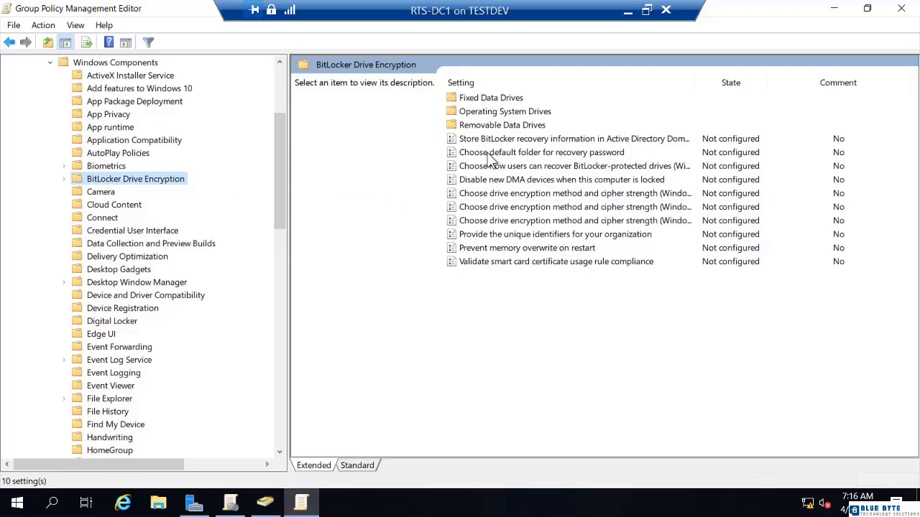
double_click(496, 118)
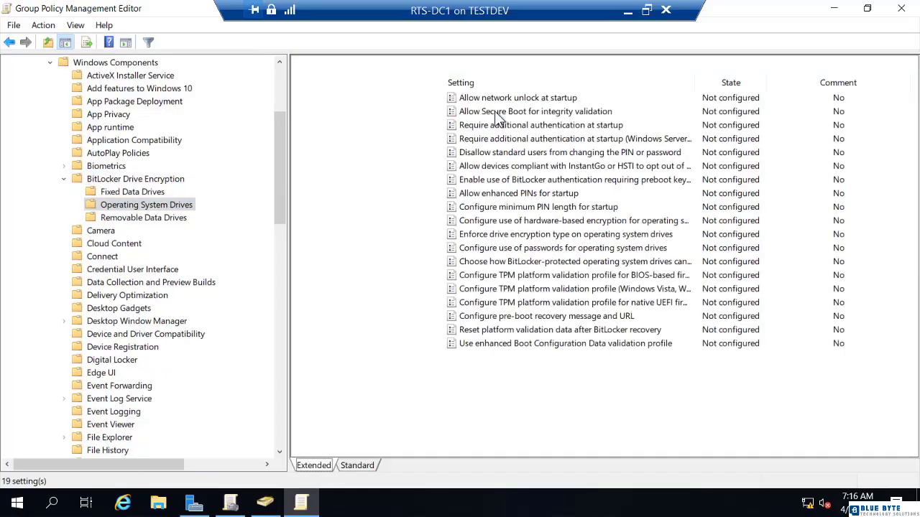